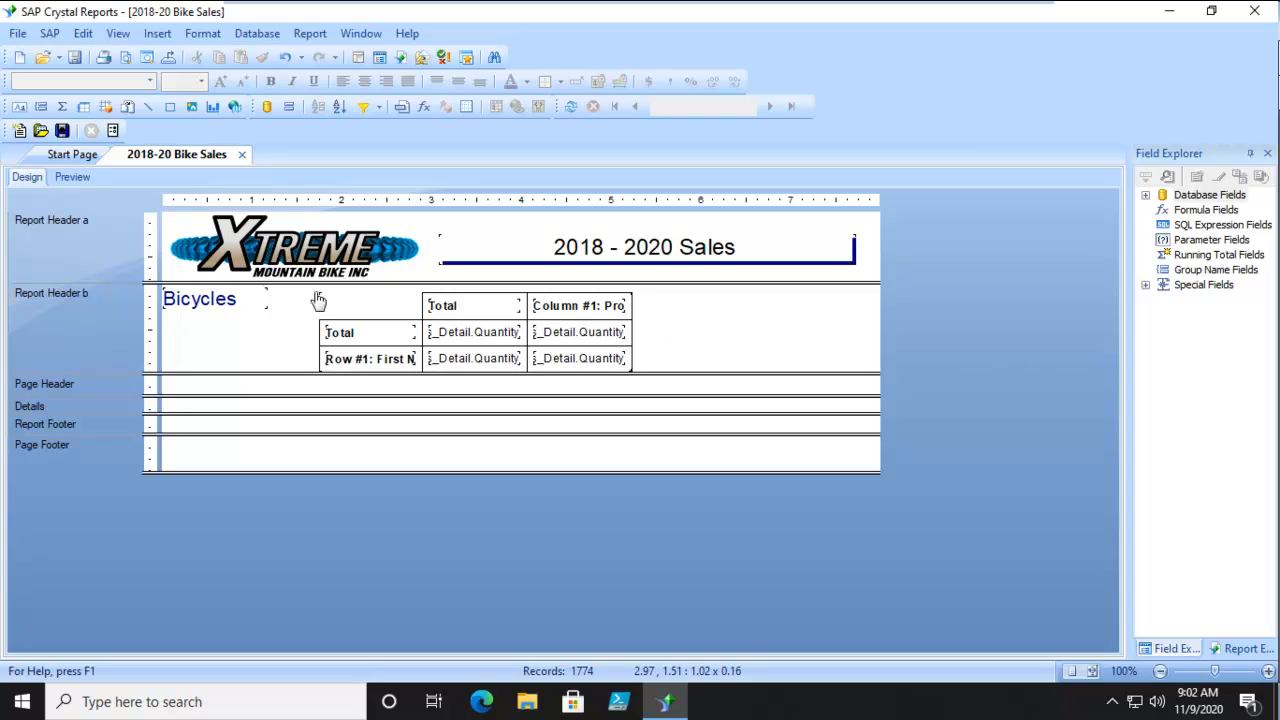
Select the whole cross-tab in Report Header b and open it in the Cross-Tab Expert.
click(606, 303)
click(604, 291)
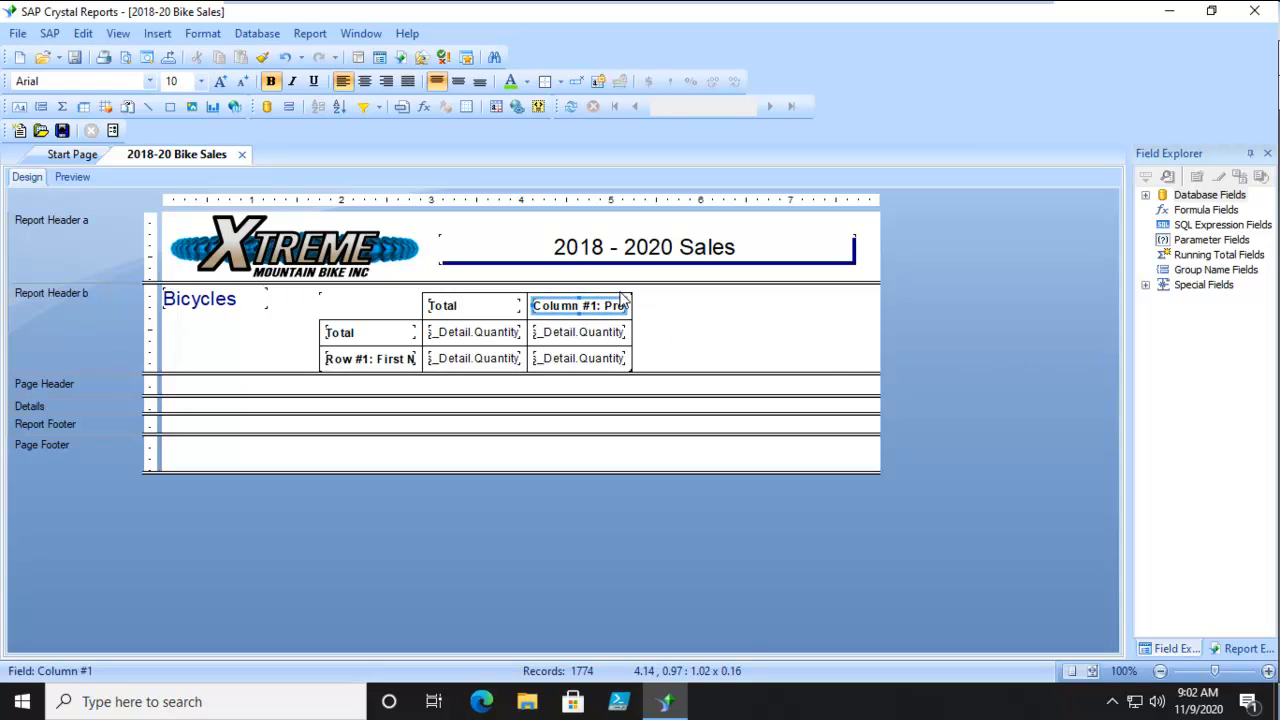
click(630, 294)
click(632, 319)
click(661, 324)
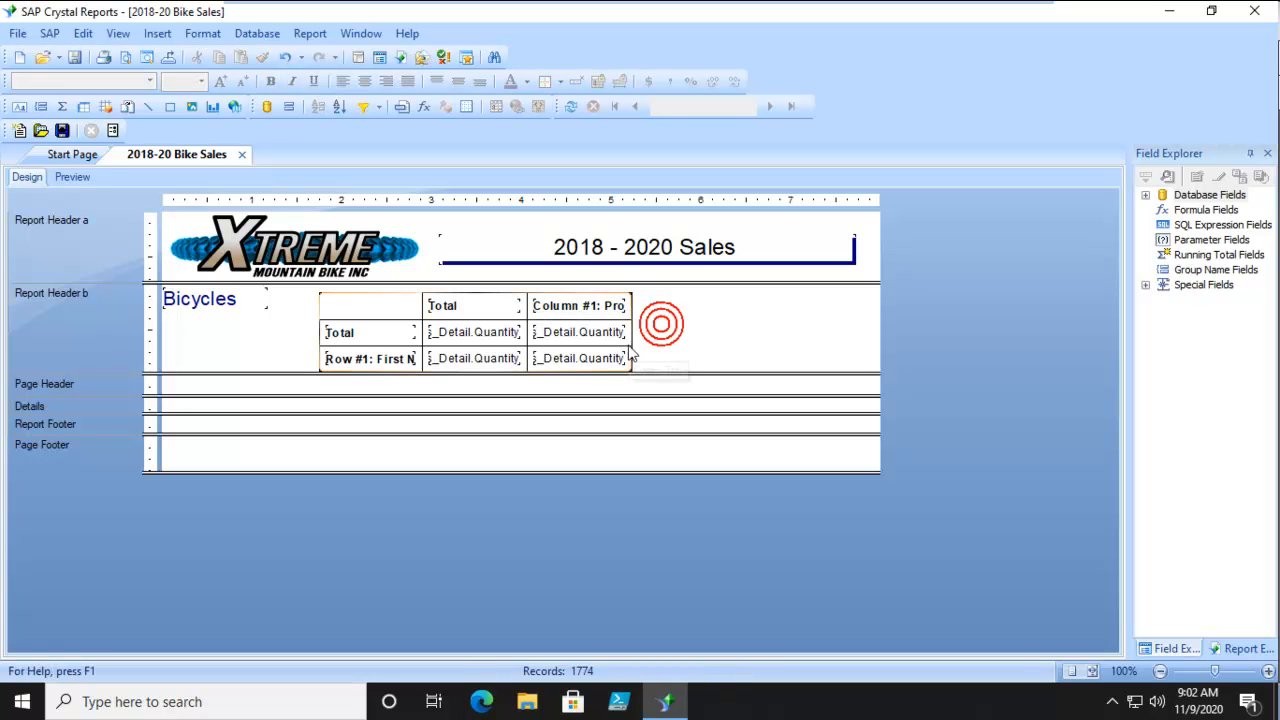
click(633, 345)
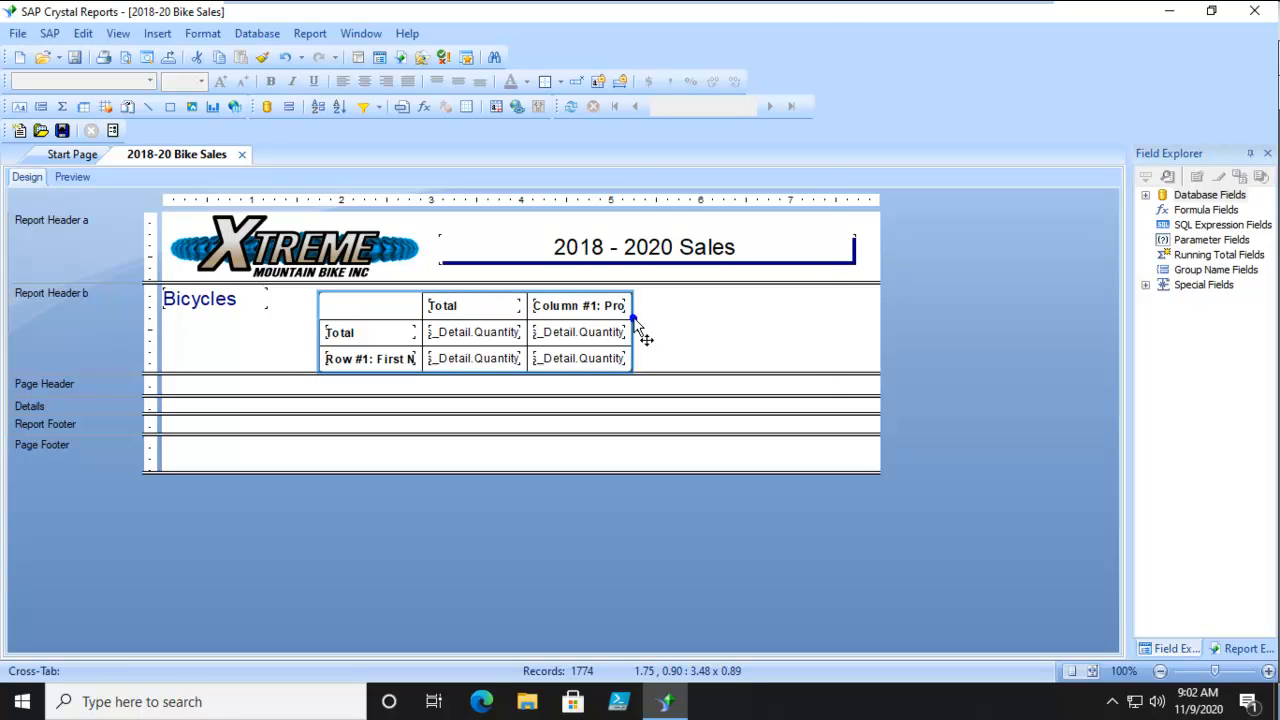
right_click(634, 320)
click(672, 89)
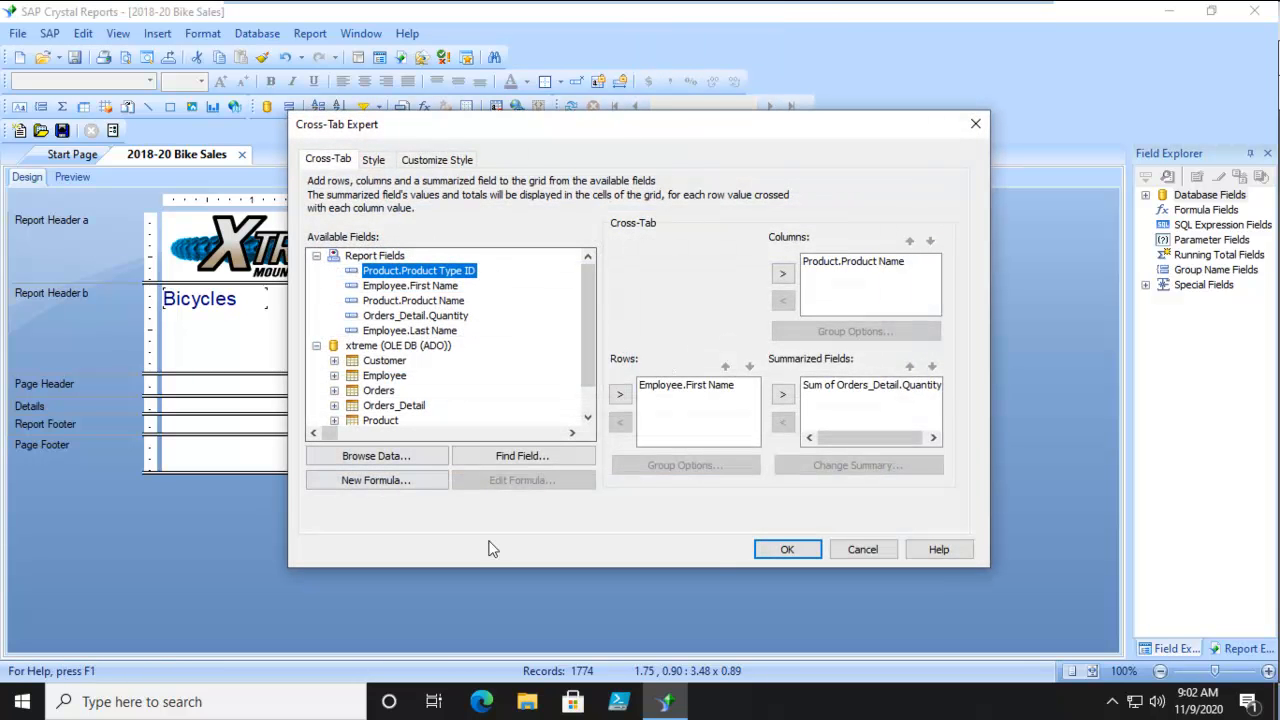
Try the predefined Basic - Indigo and Silver Sage 2 styles on the cross-tab and decline keeping the new style.
click(373, 160)
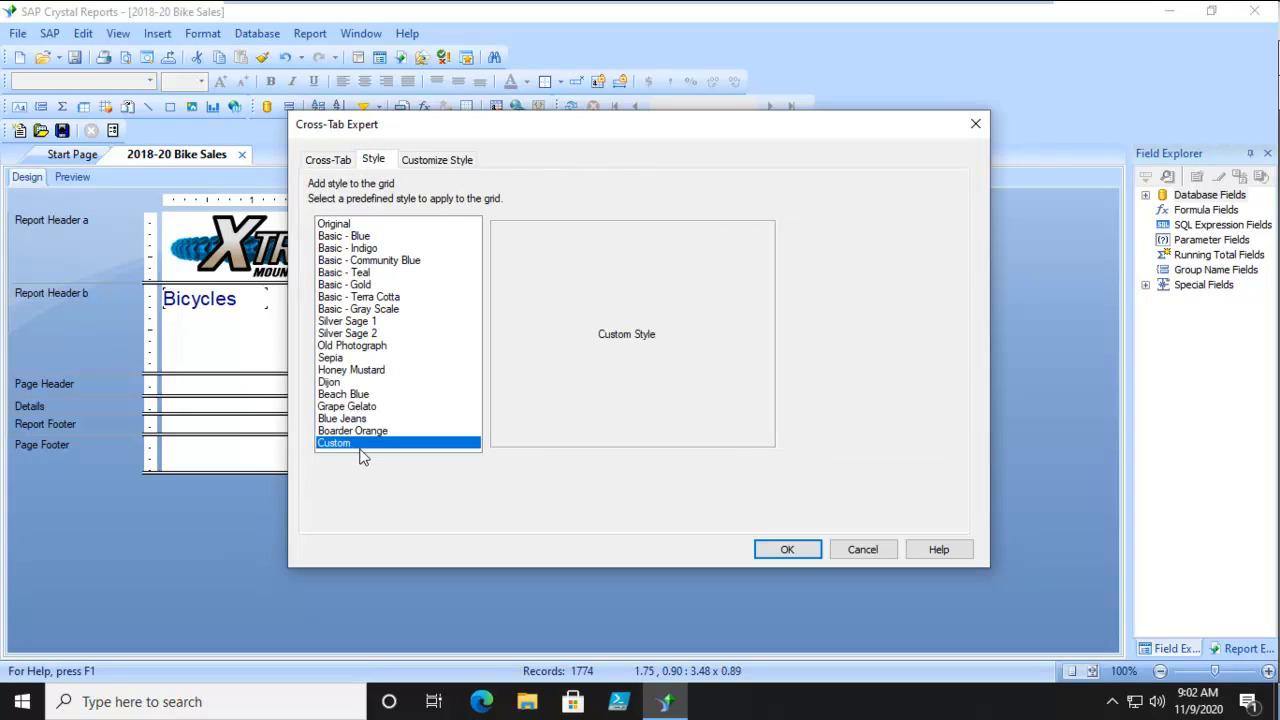
click(364, 250)
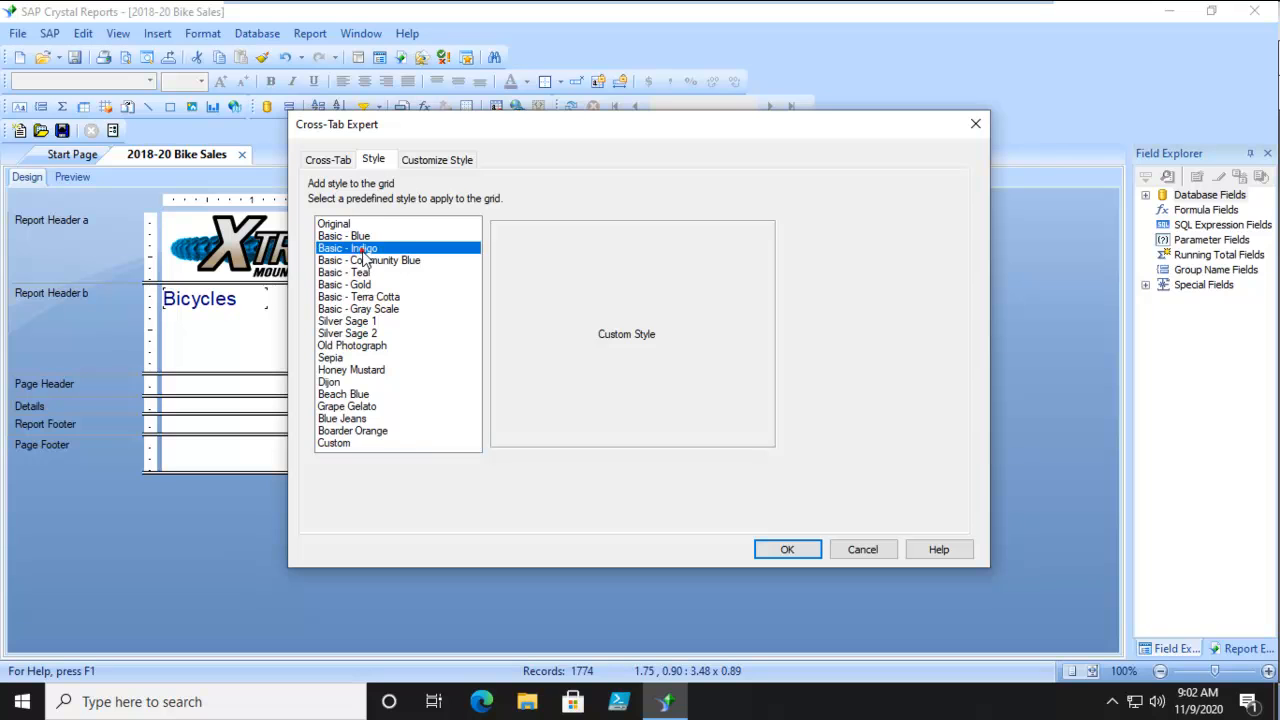
click(360, 333)
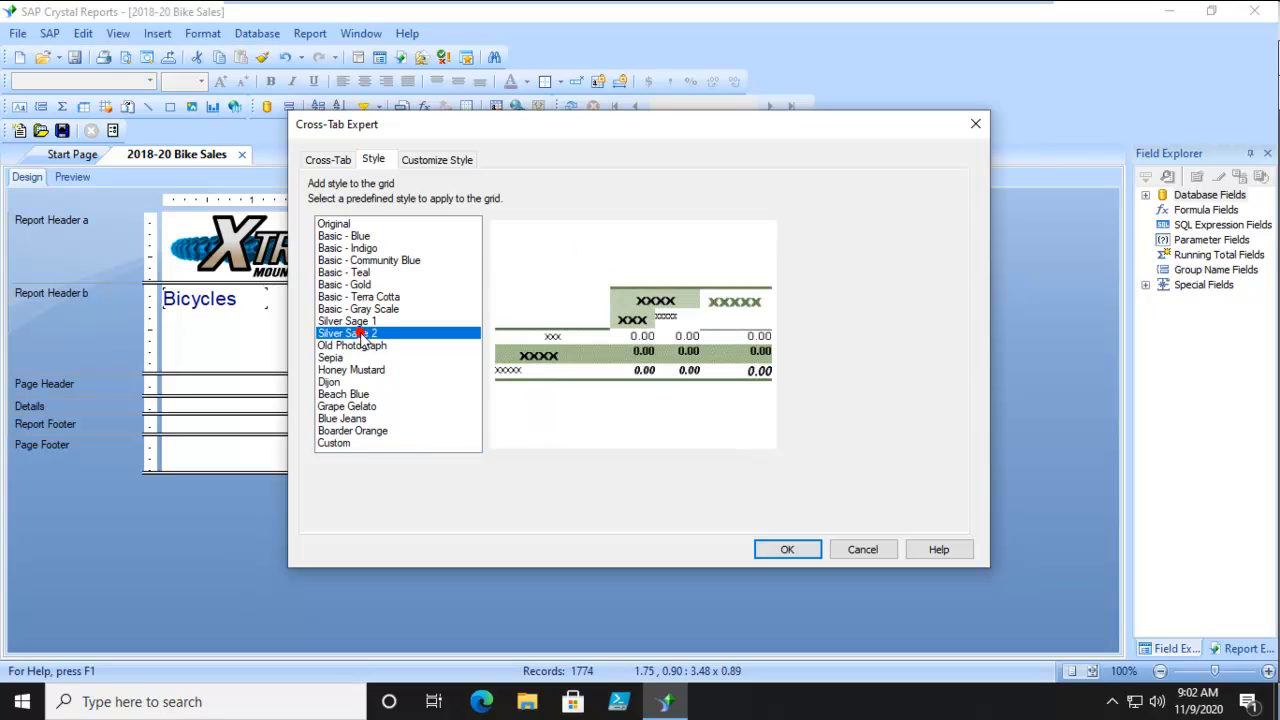
click(421, 165)
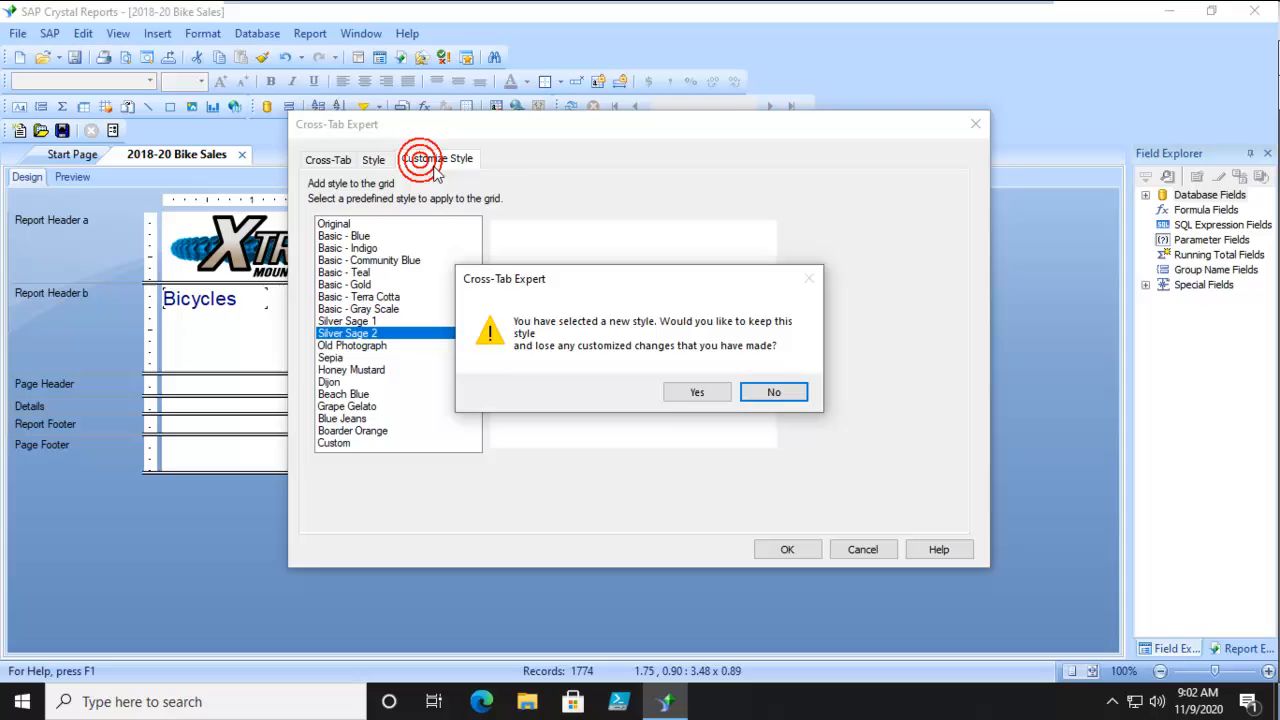
click(775, 393)
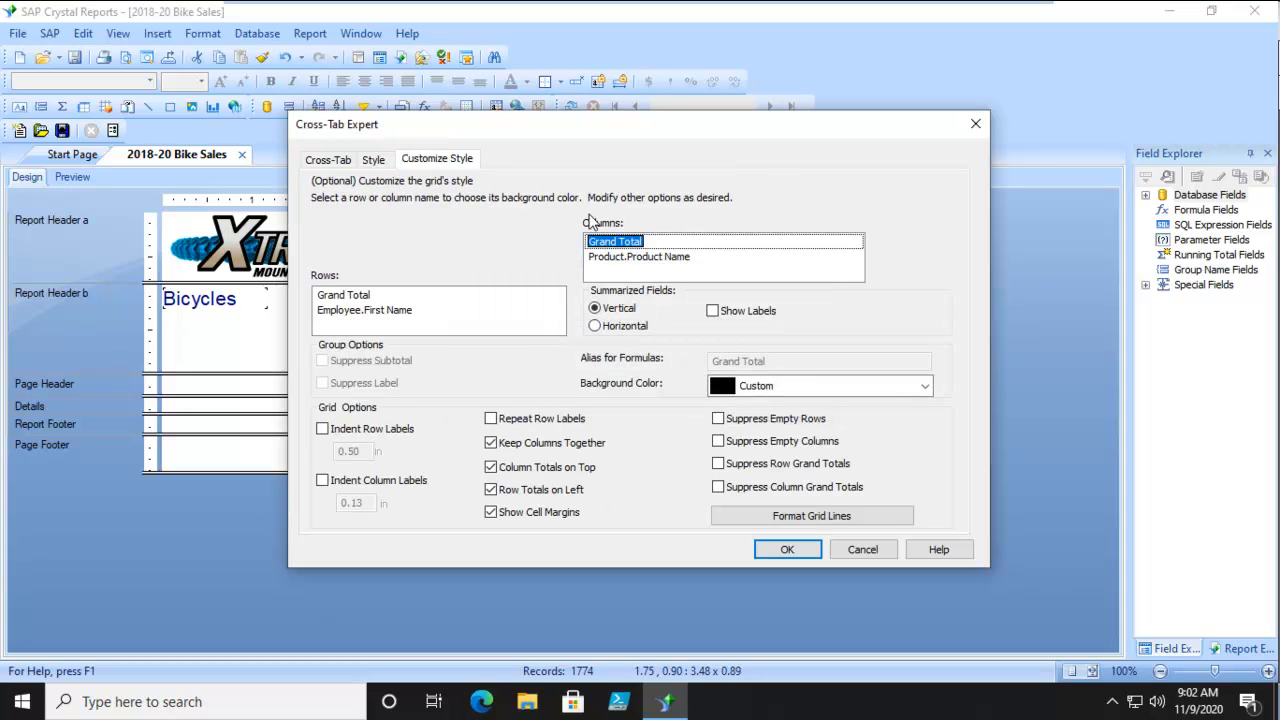
Review the fields assigned to the cross-tab's columns, rows and summarized fields.
click(312, 164)
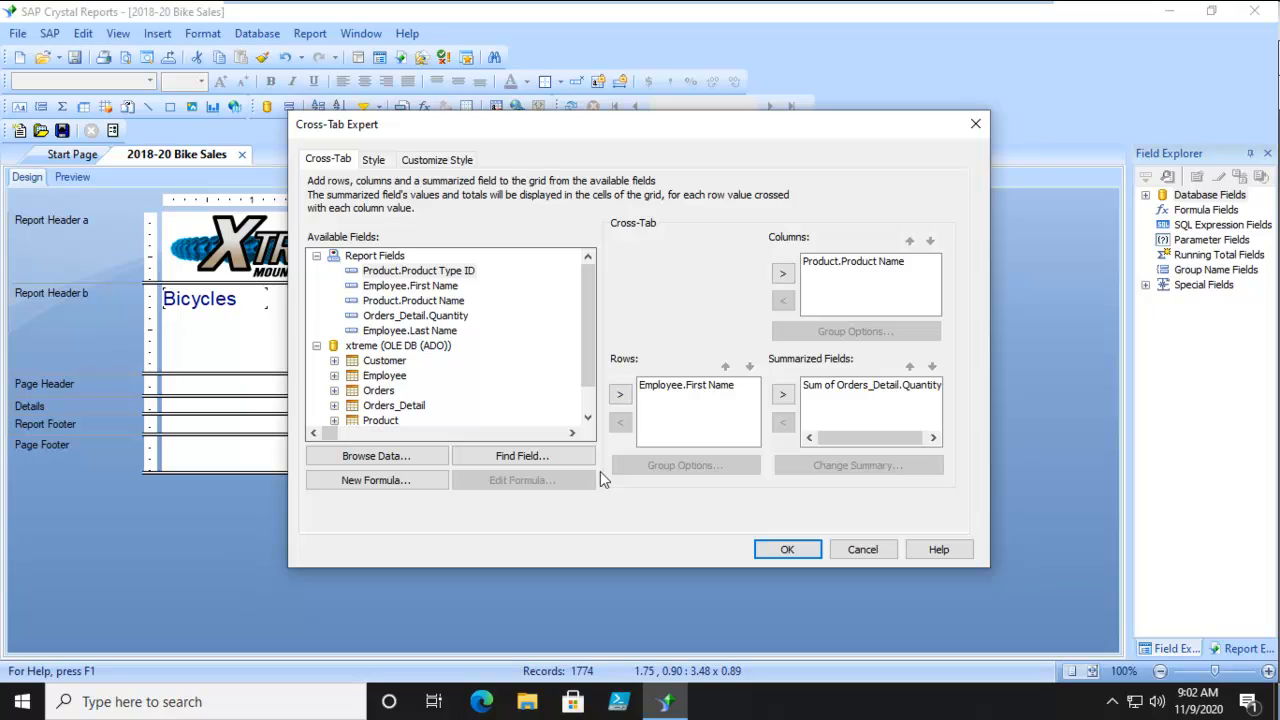
click(851, 264)
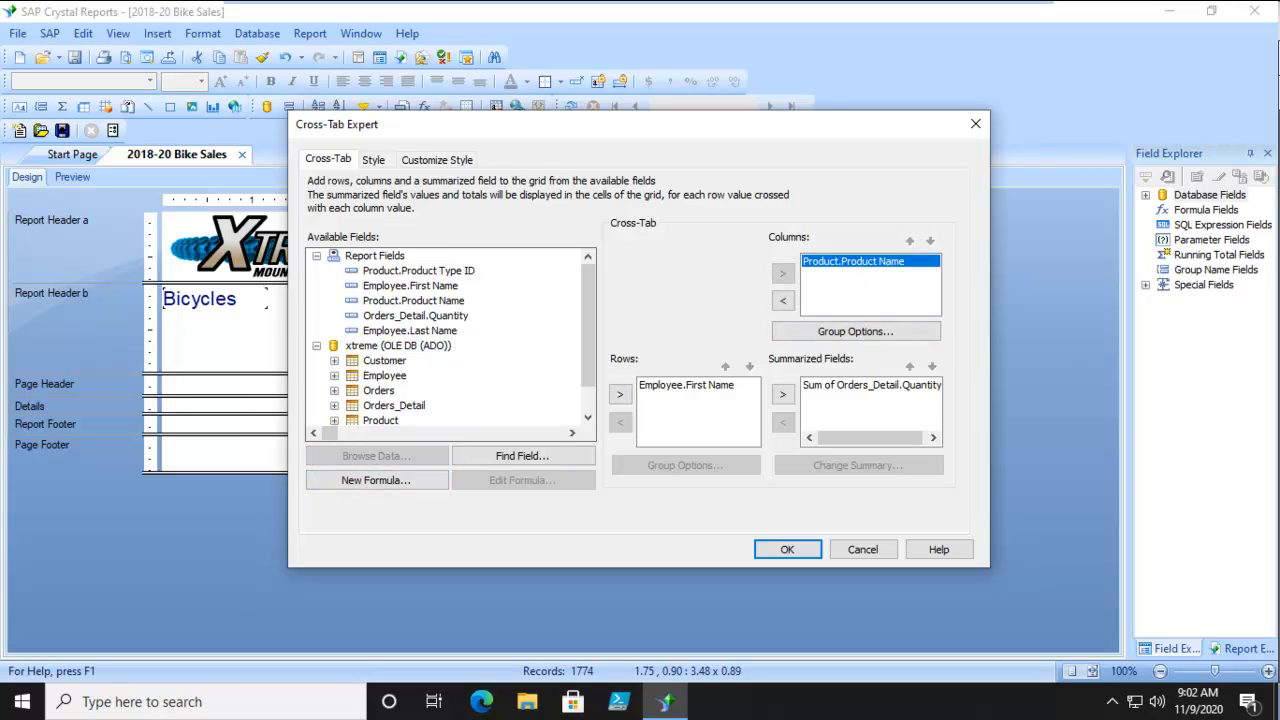
click(668, 388)
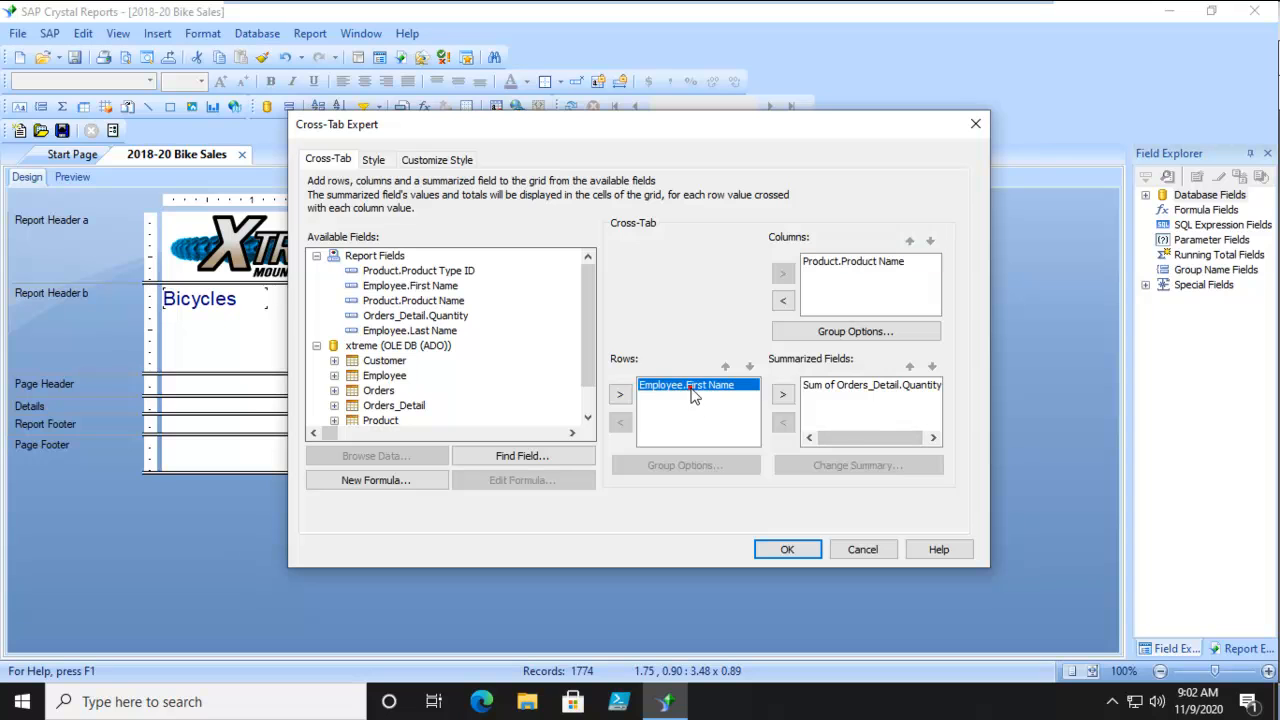
click(860, 387)
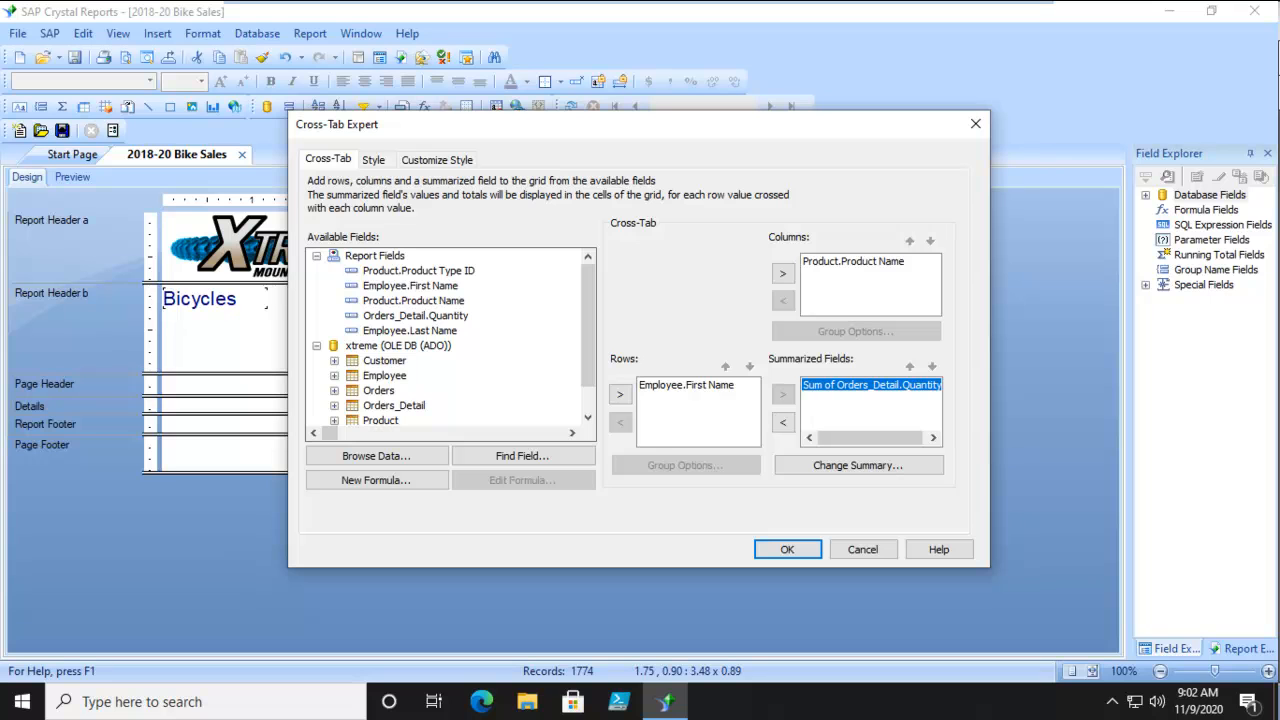
Examine the style settings for the Grand Total, Product.Product Name and Employee.First Name columns and rows.
click(422, 160)
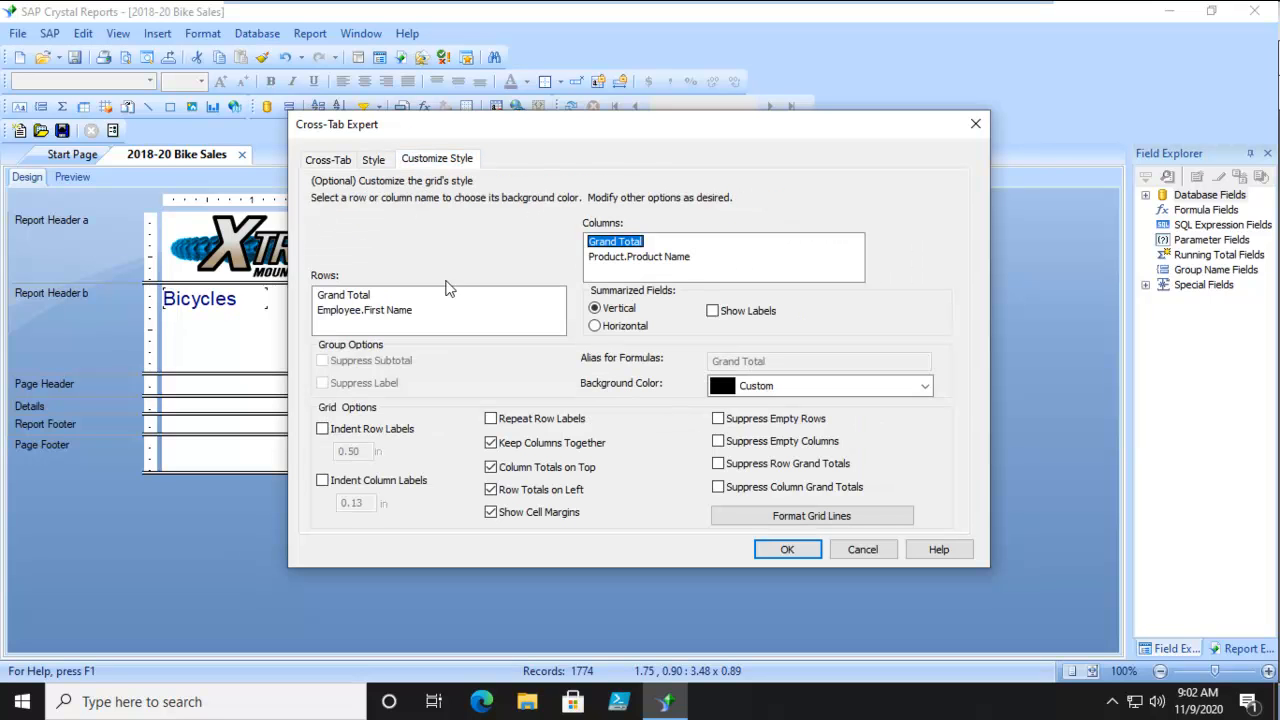
click(630, 258)
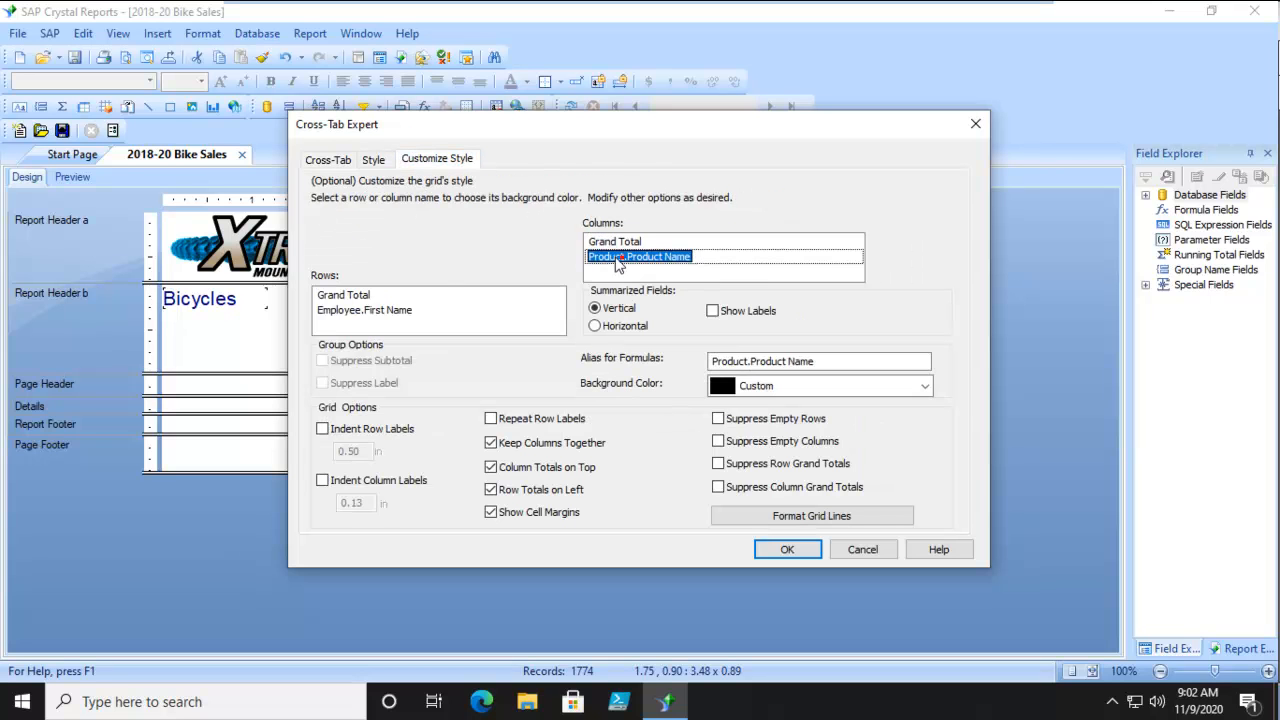
click(346, 296)
click(348, 310)
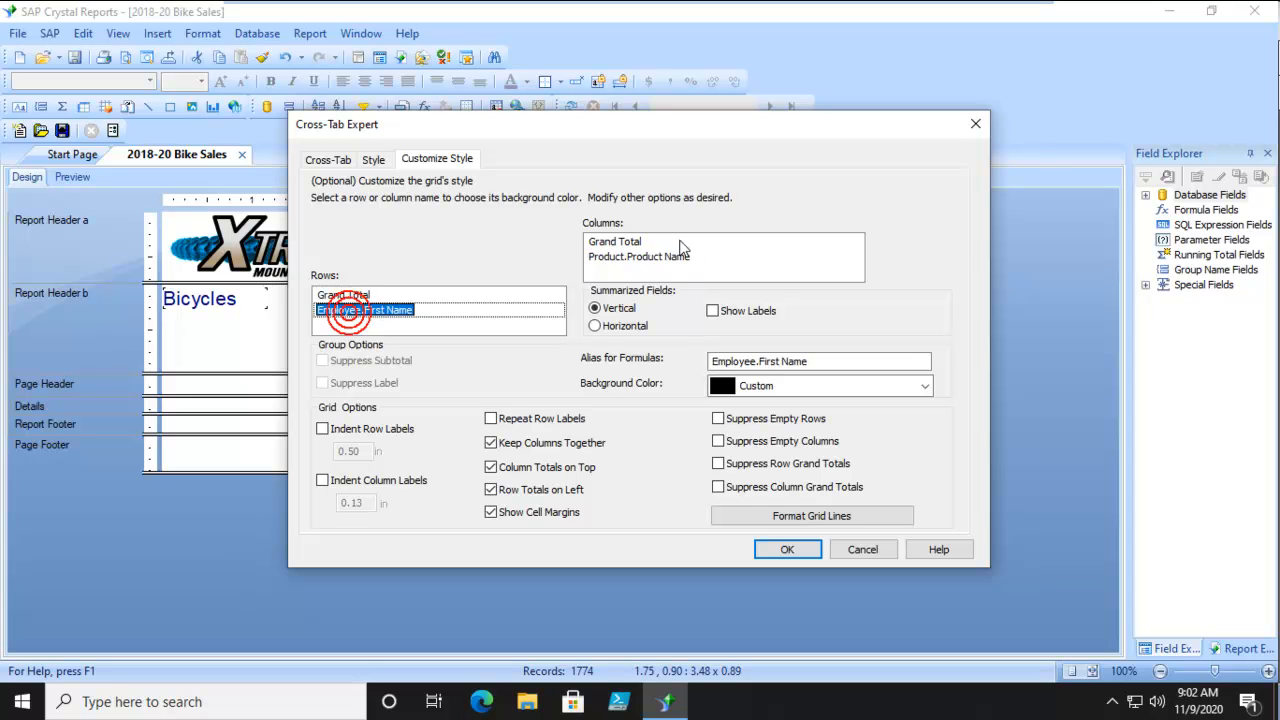
click(632, 241)
click(370, 296)
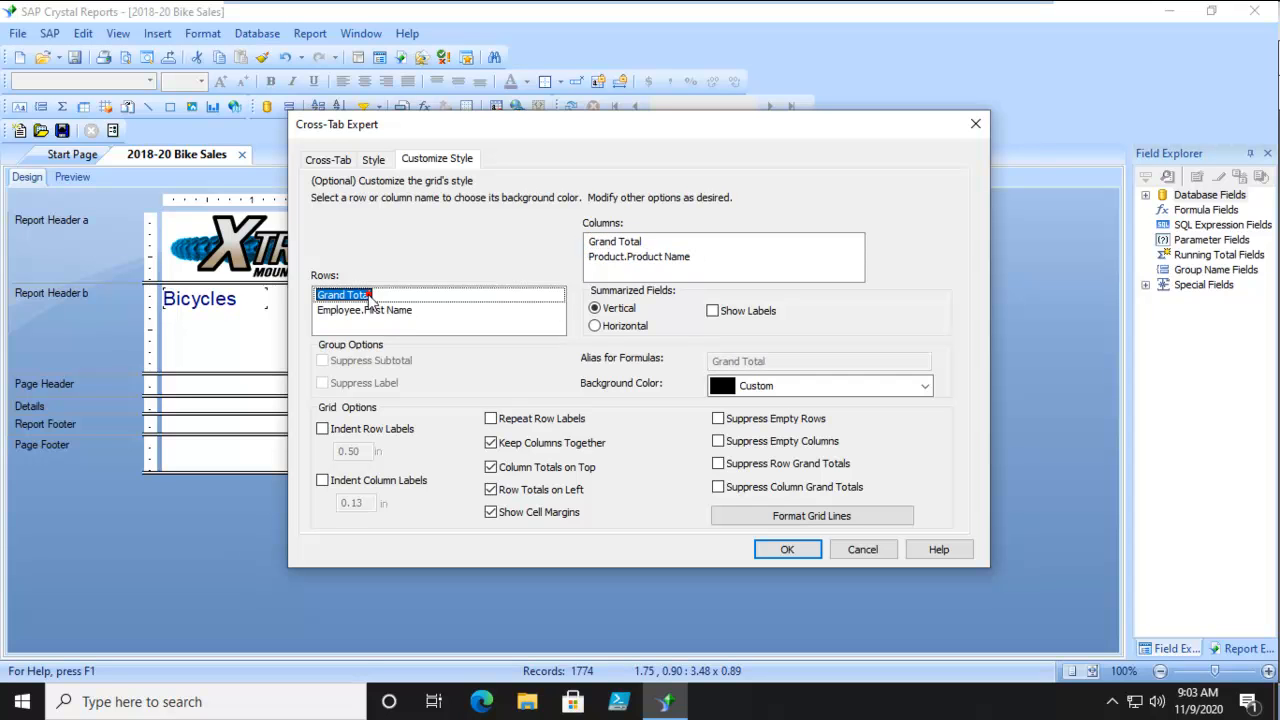
click(354, 310)
click(608, 257)
click(608, 241)
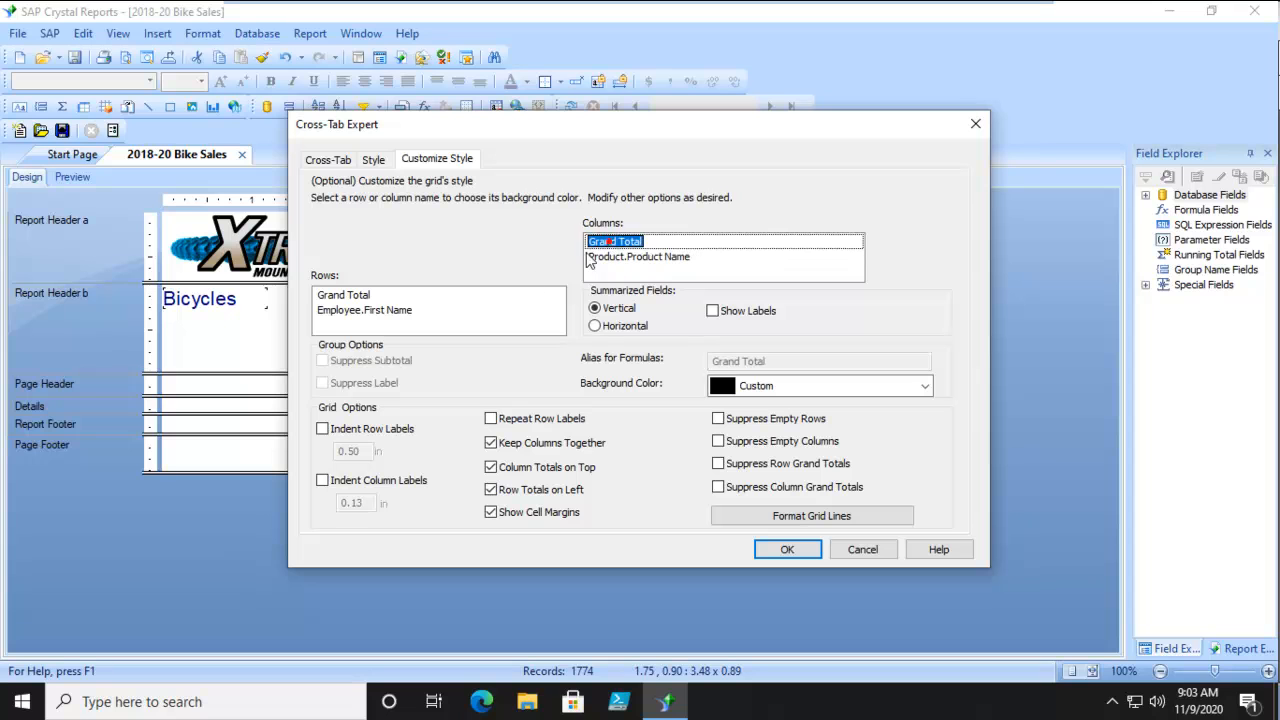
click(358, 295)
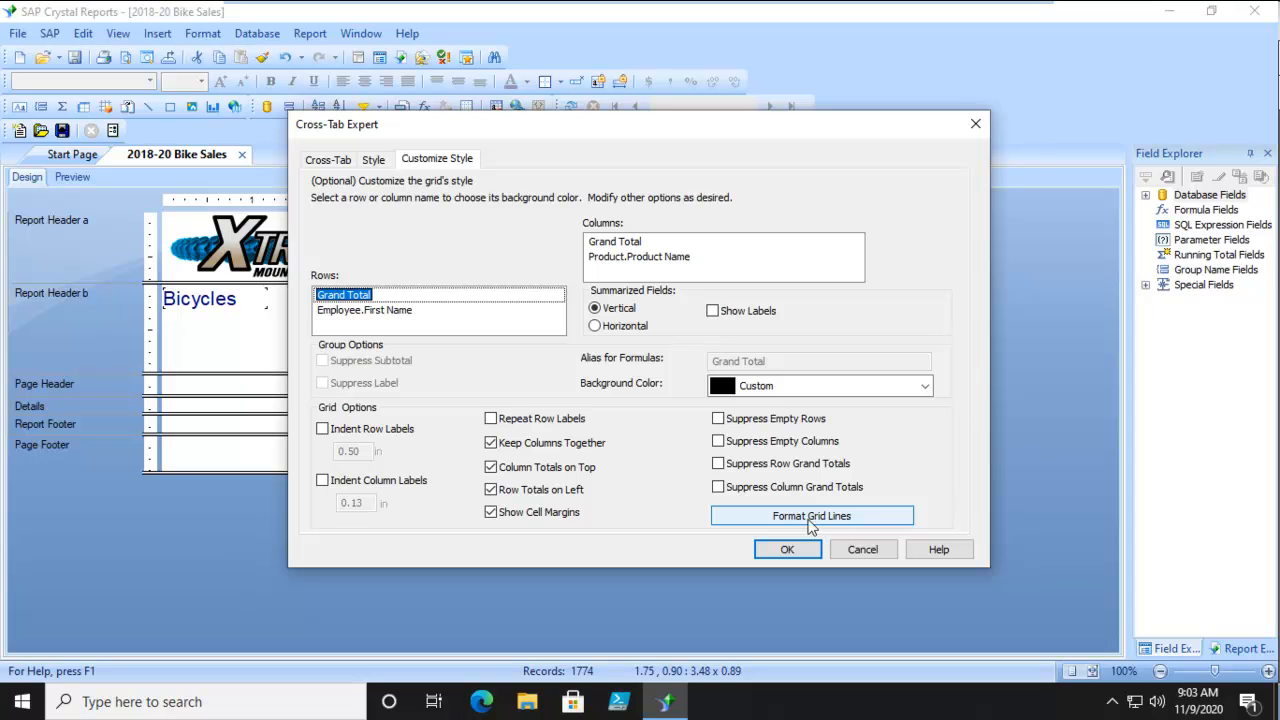
Turn off the cross-tab's cell margins and suppress its row grand totals.
click(498, 520)
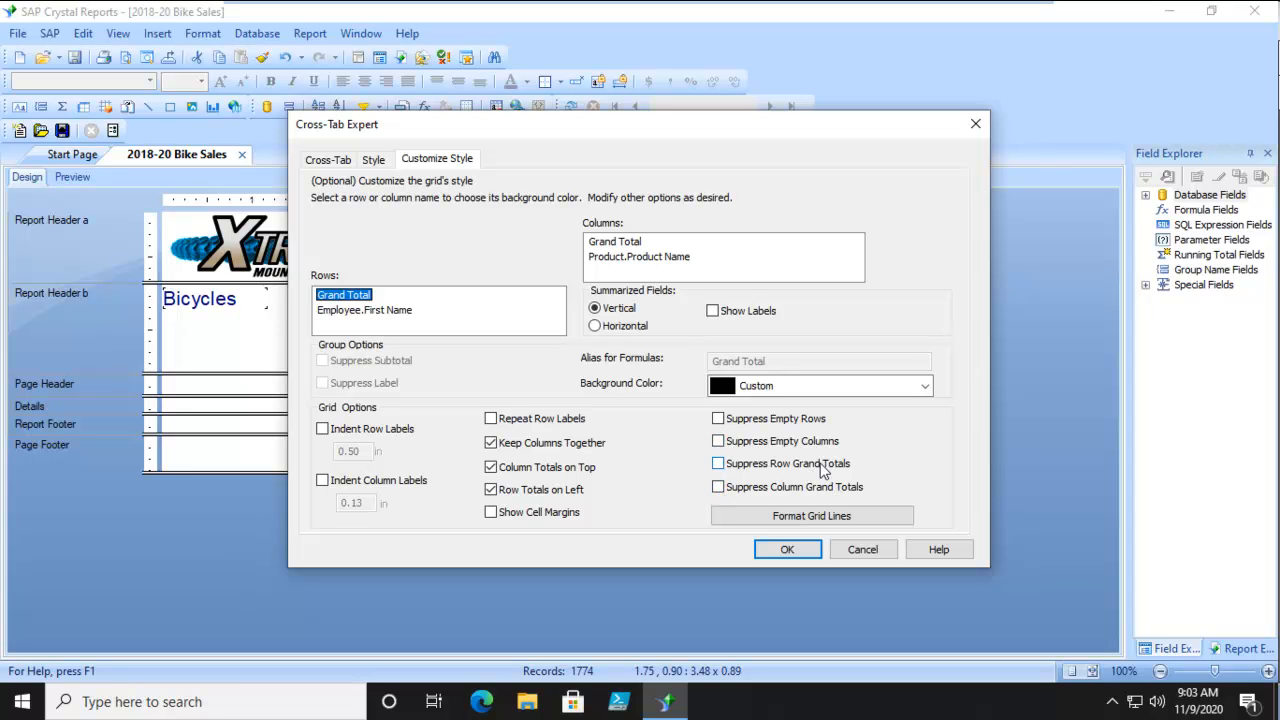
click(718, 464)
Open the cross-tab's grid line formatting and toggle the display of grid lines off and back on.
click(826, 516)
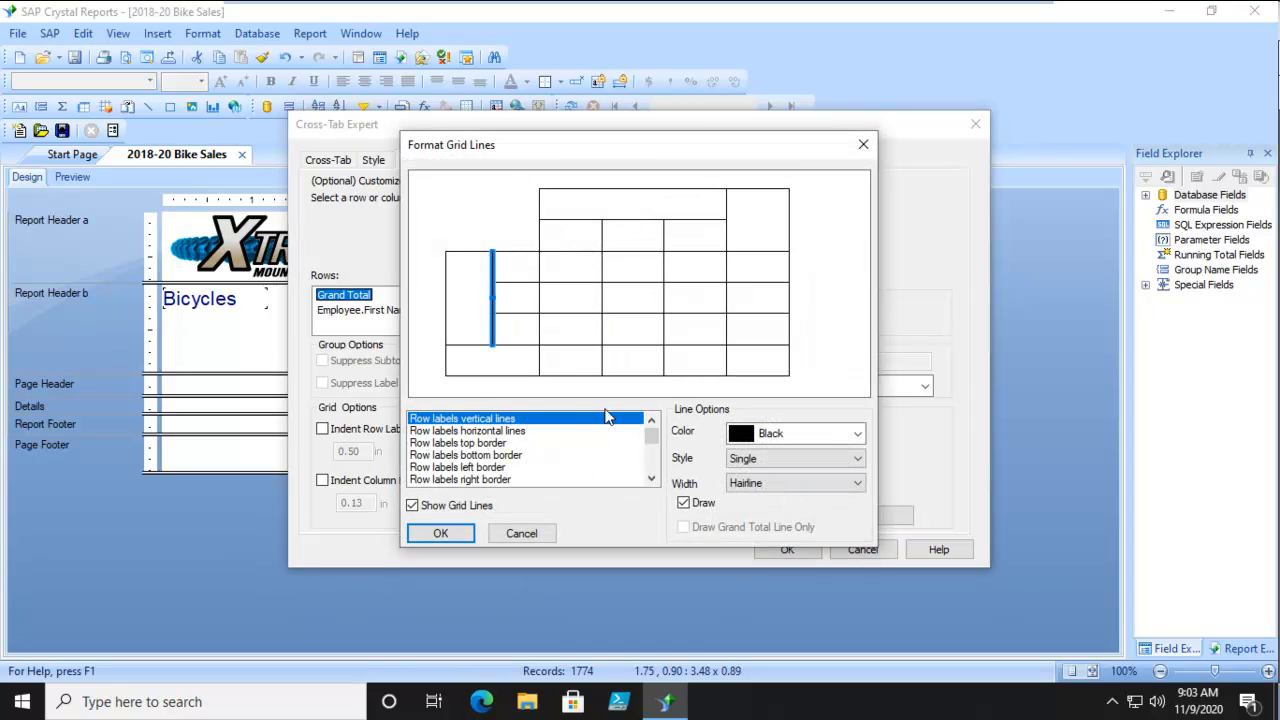
click(626, 220)
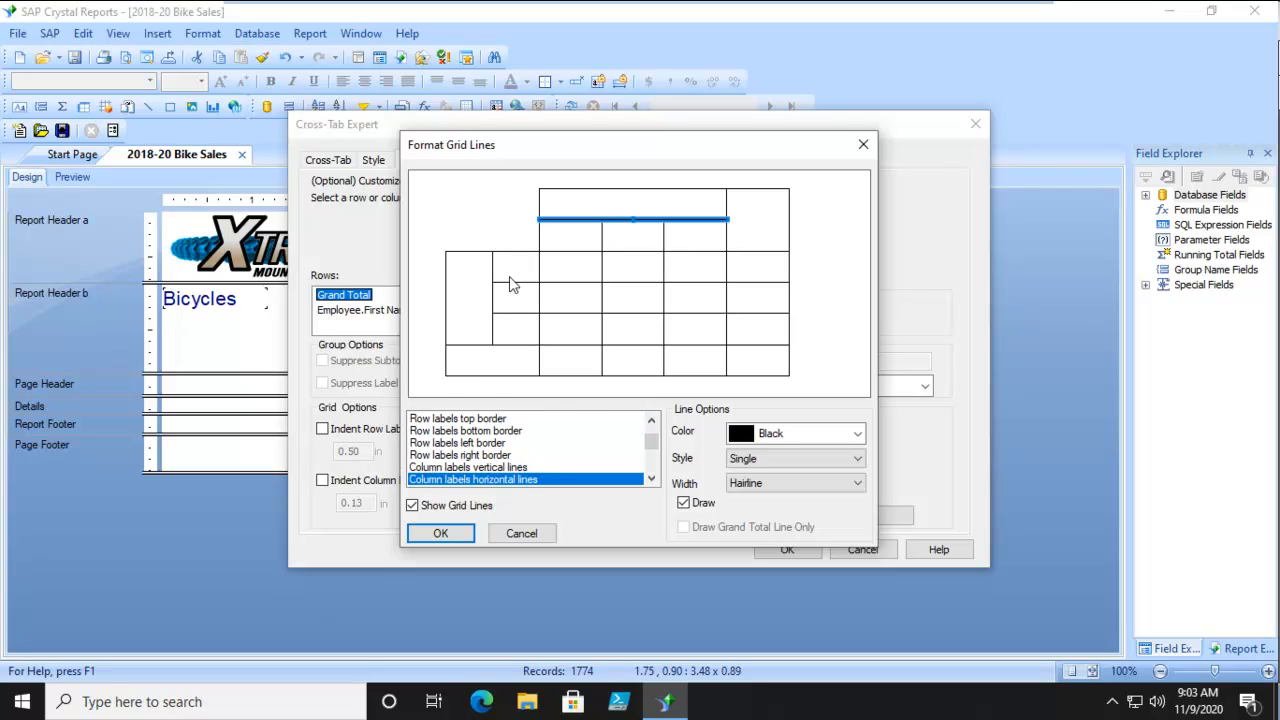
click(477, 253)
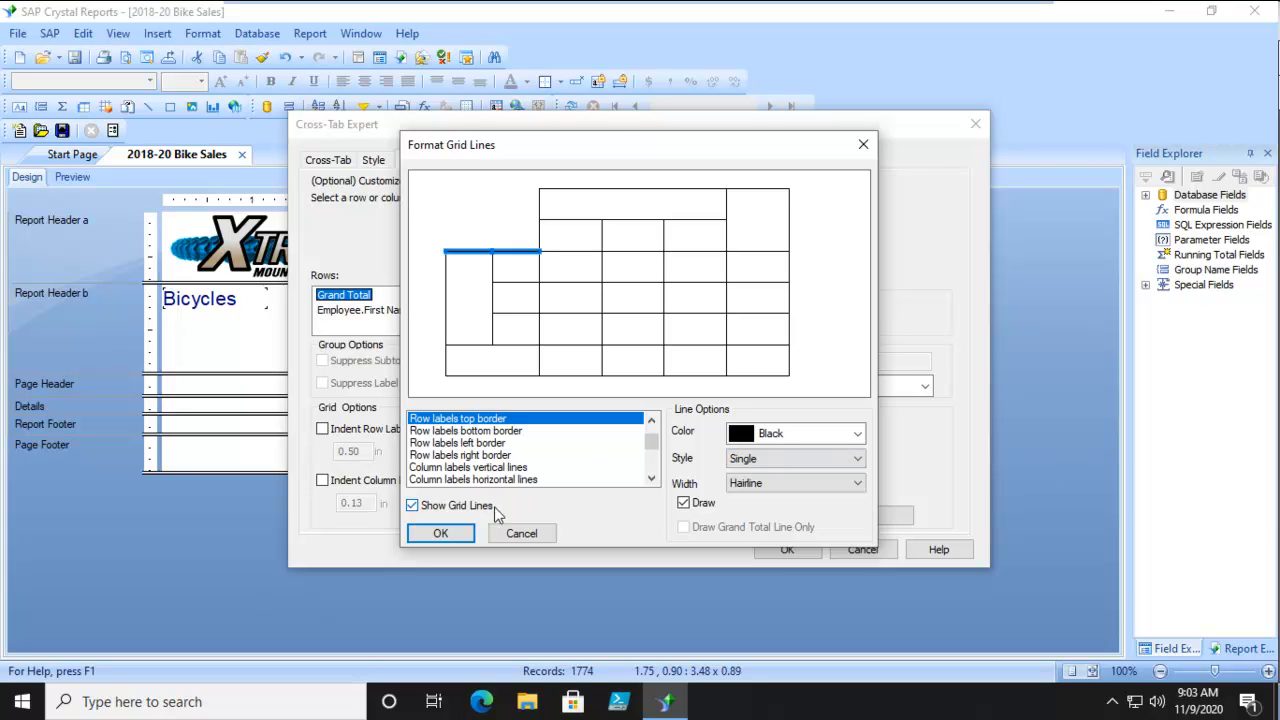
click(412, 506)
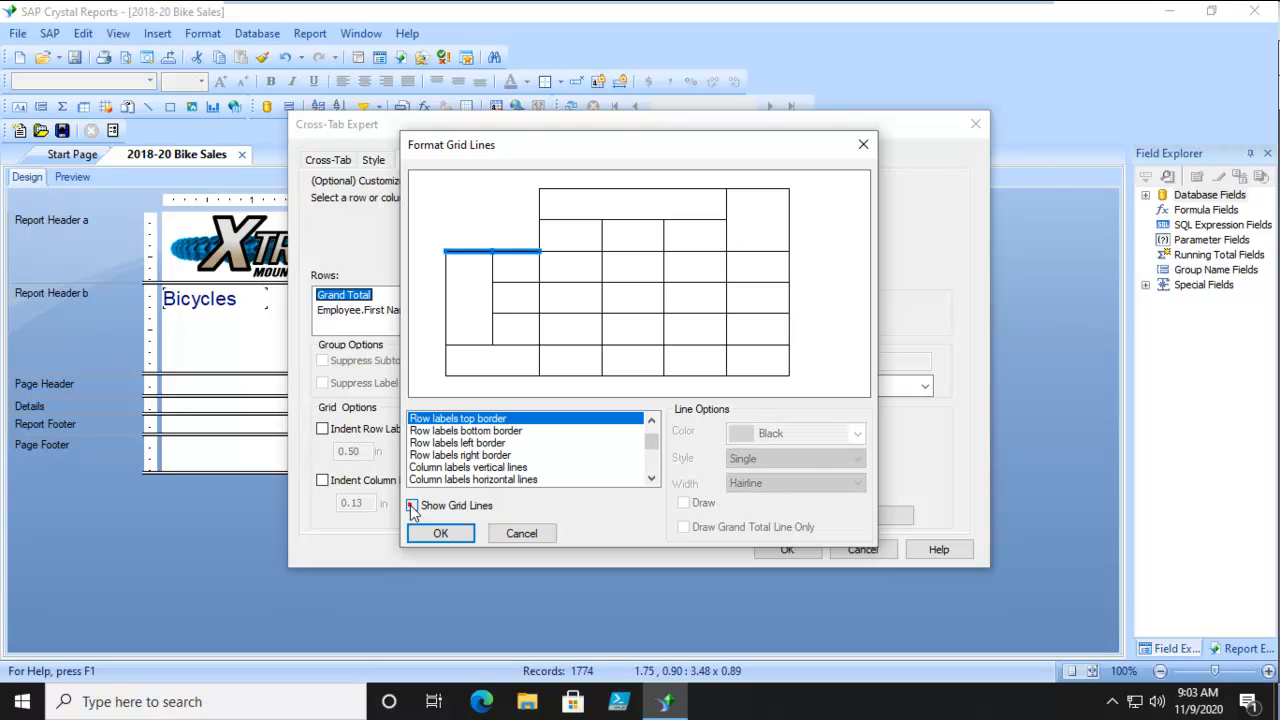
click(411, 507)
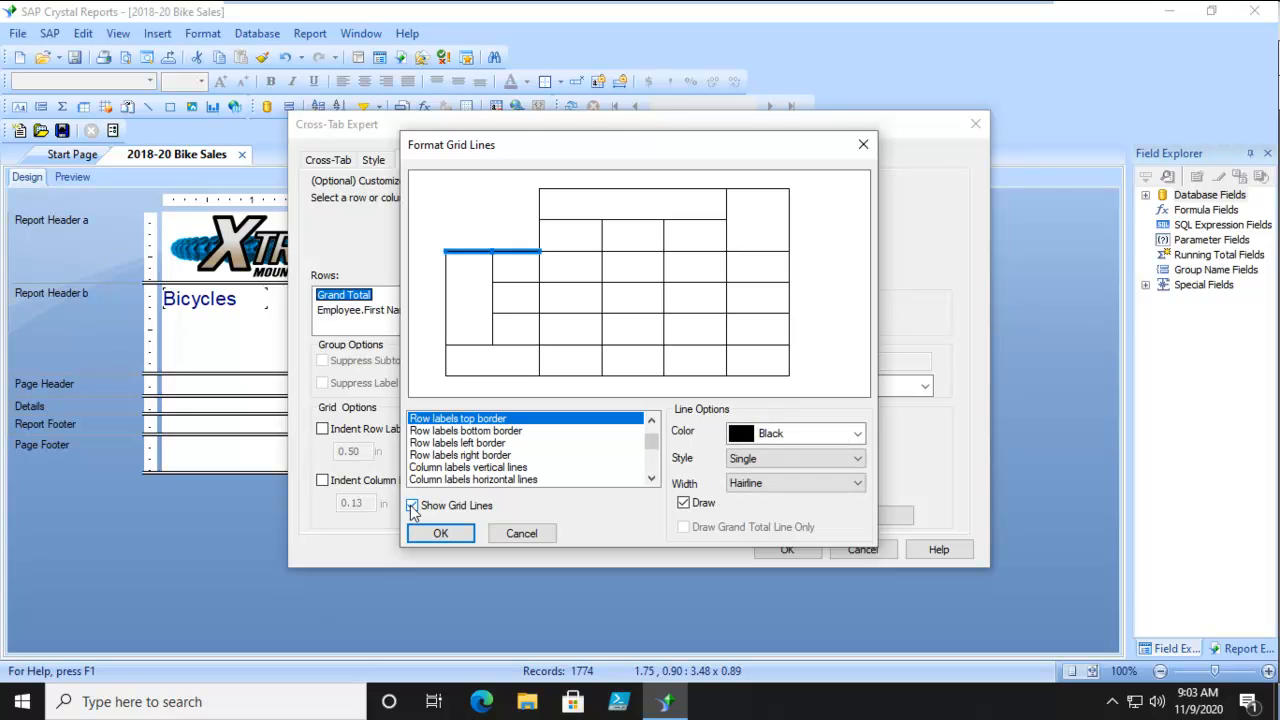
Examine which lines of the grid diagram the column labels top border and the various row label entries refer to.
click(578, 190)
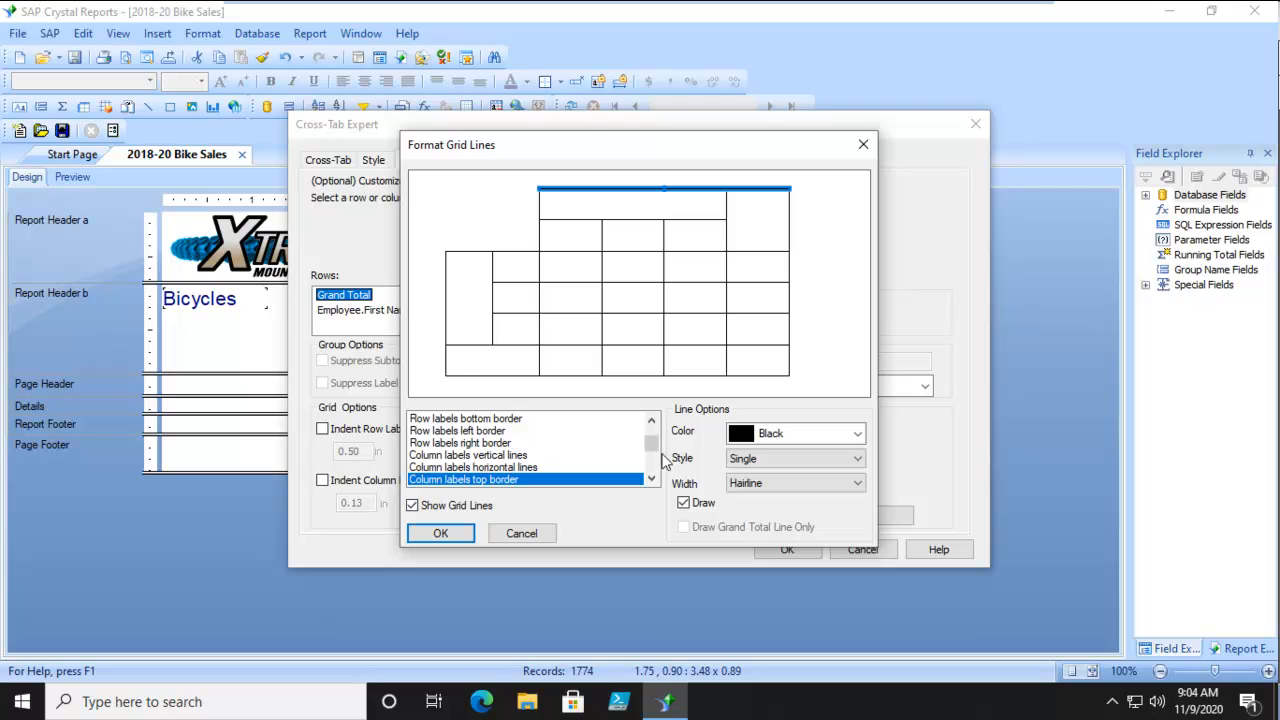
scroll(651, 440, up, 1)
click(458, 423)
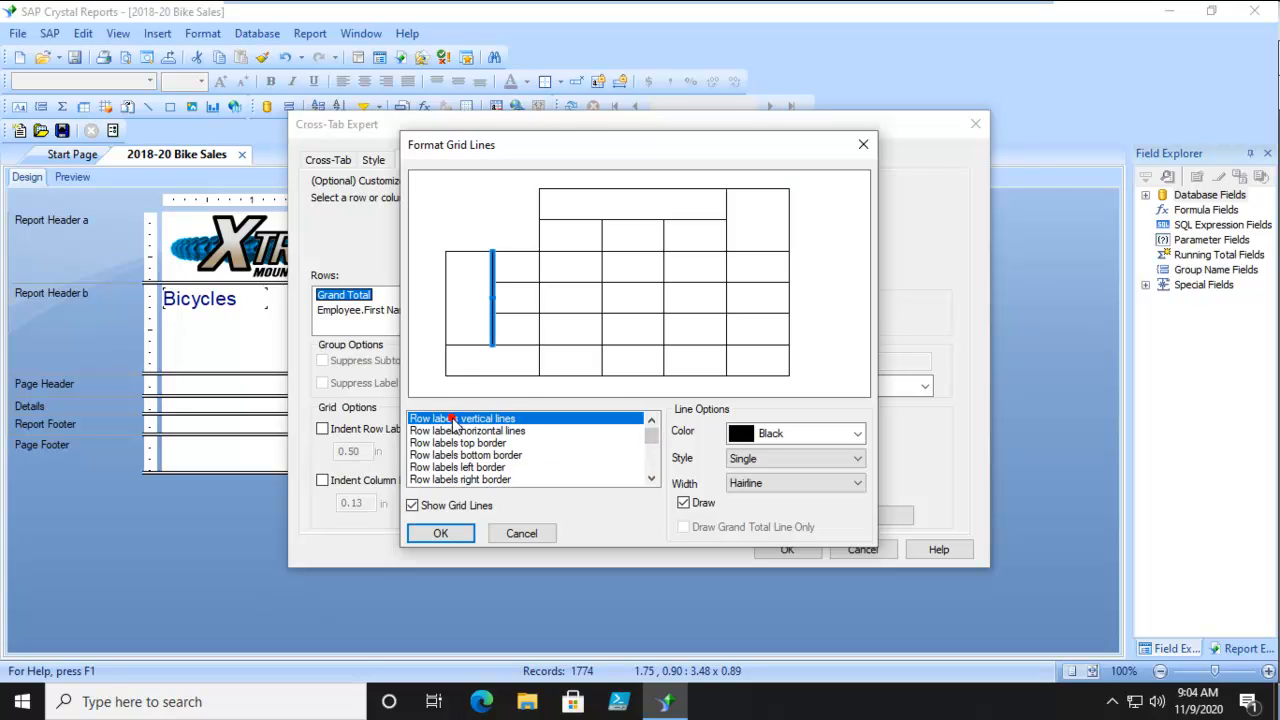
click(491, 430)
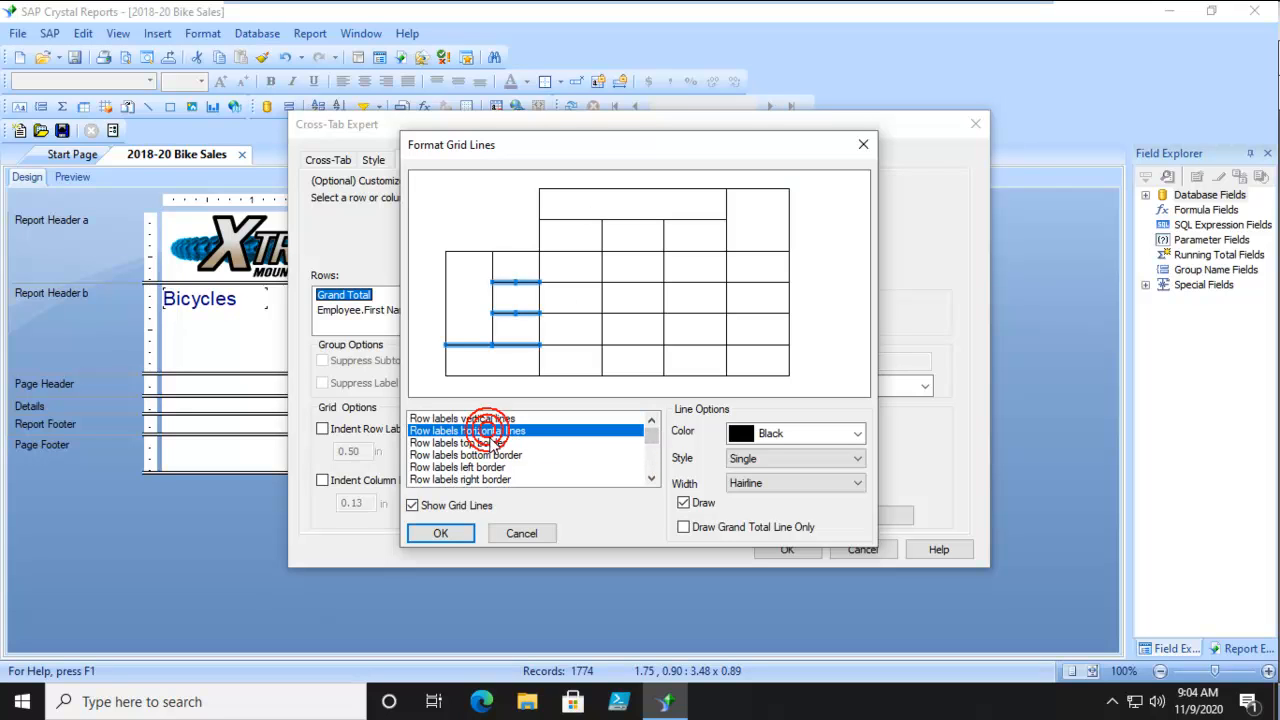
click(470, 442)
click(490, 456)
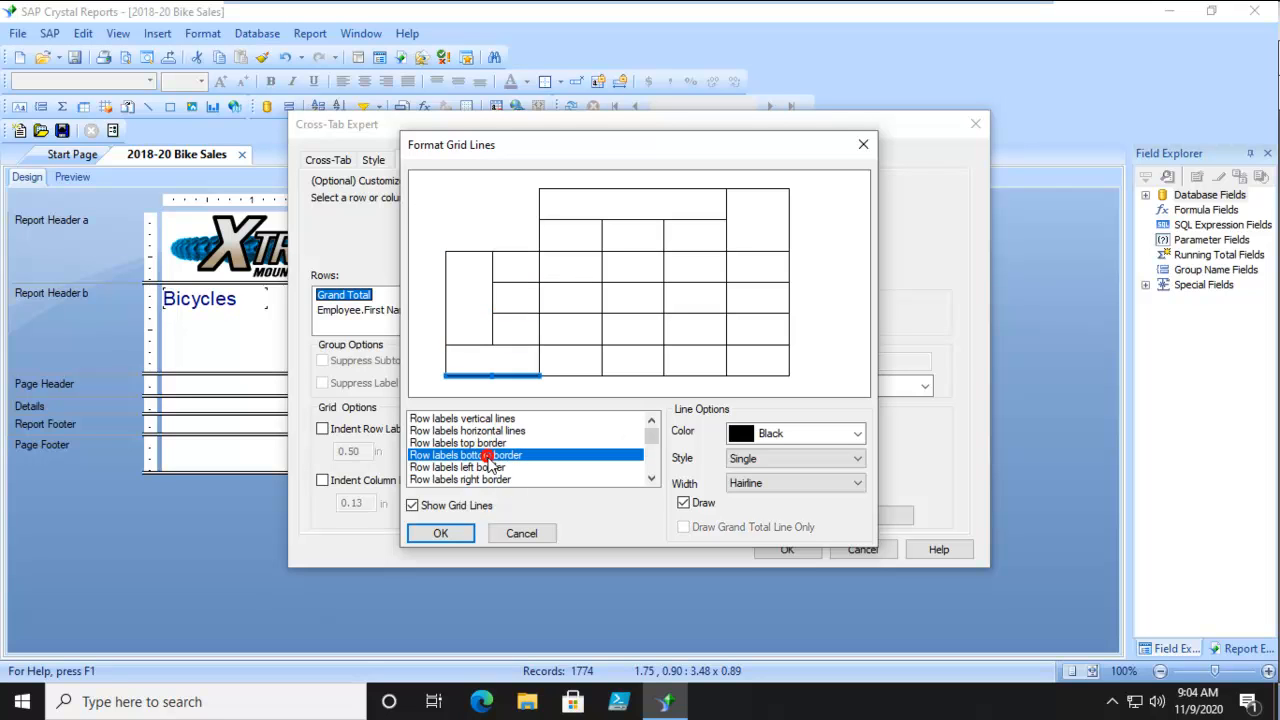
click(494, 467)
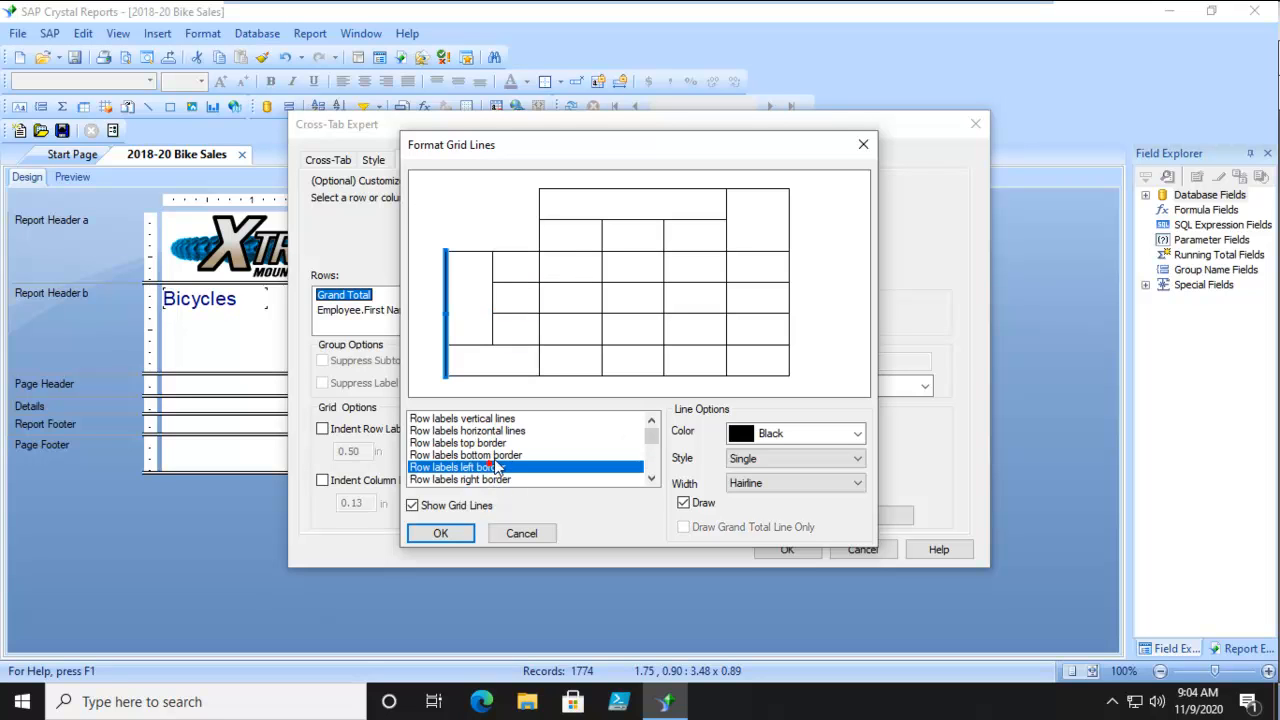
Set the color of the column label bottom border to Maroon.
click(580, 251)
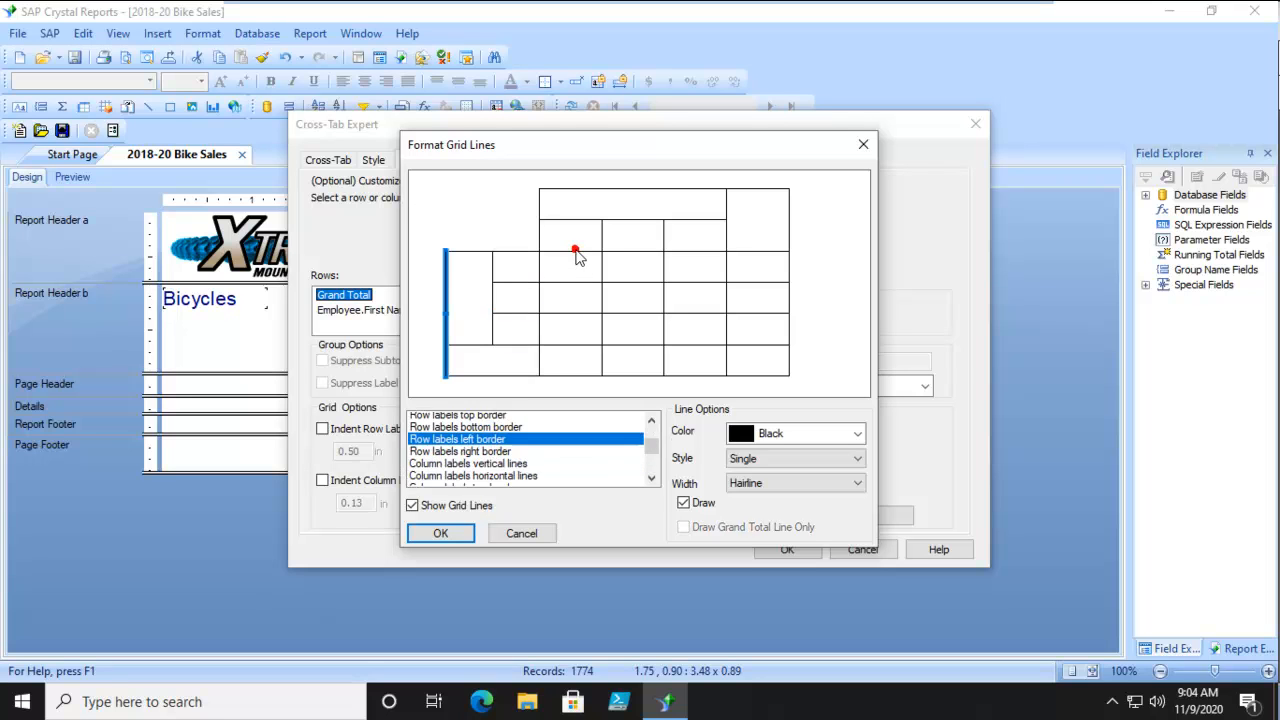
click(492, 251)
click(580, 251)
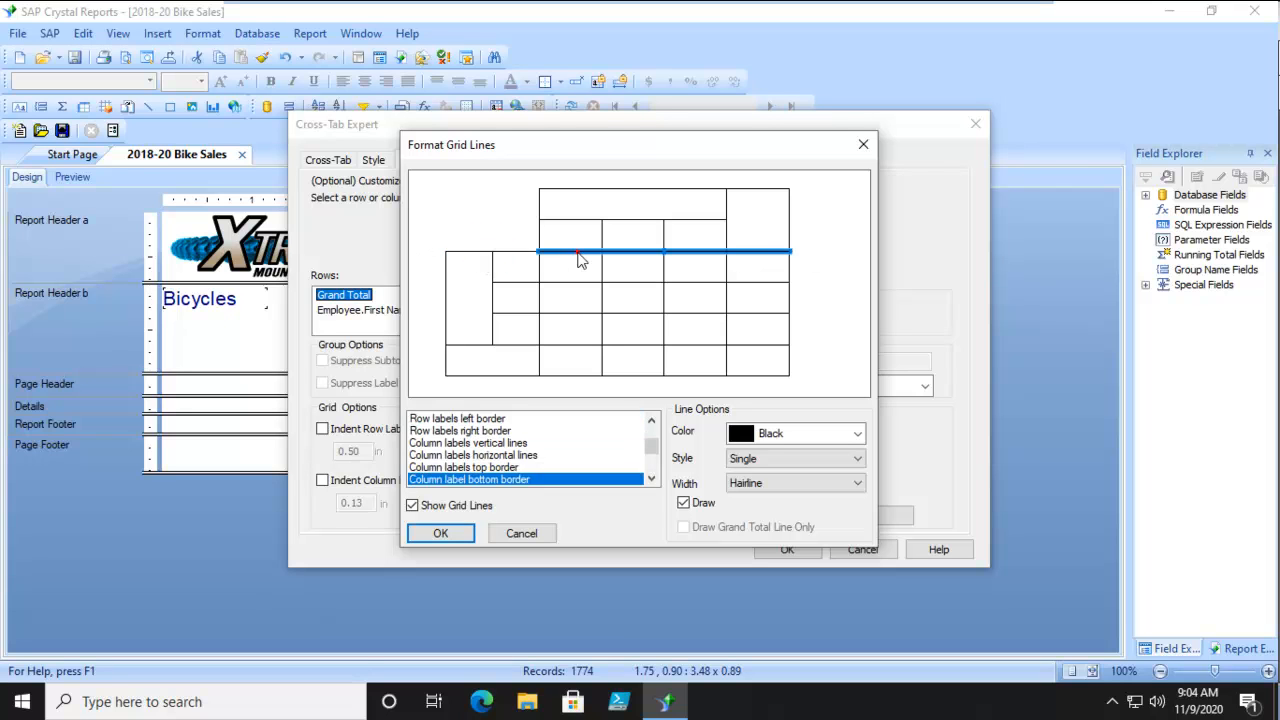
click(853, 434)
click(753, 481)
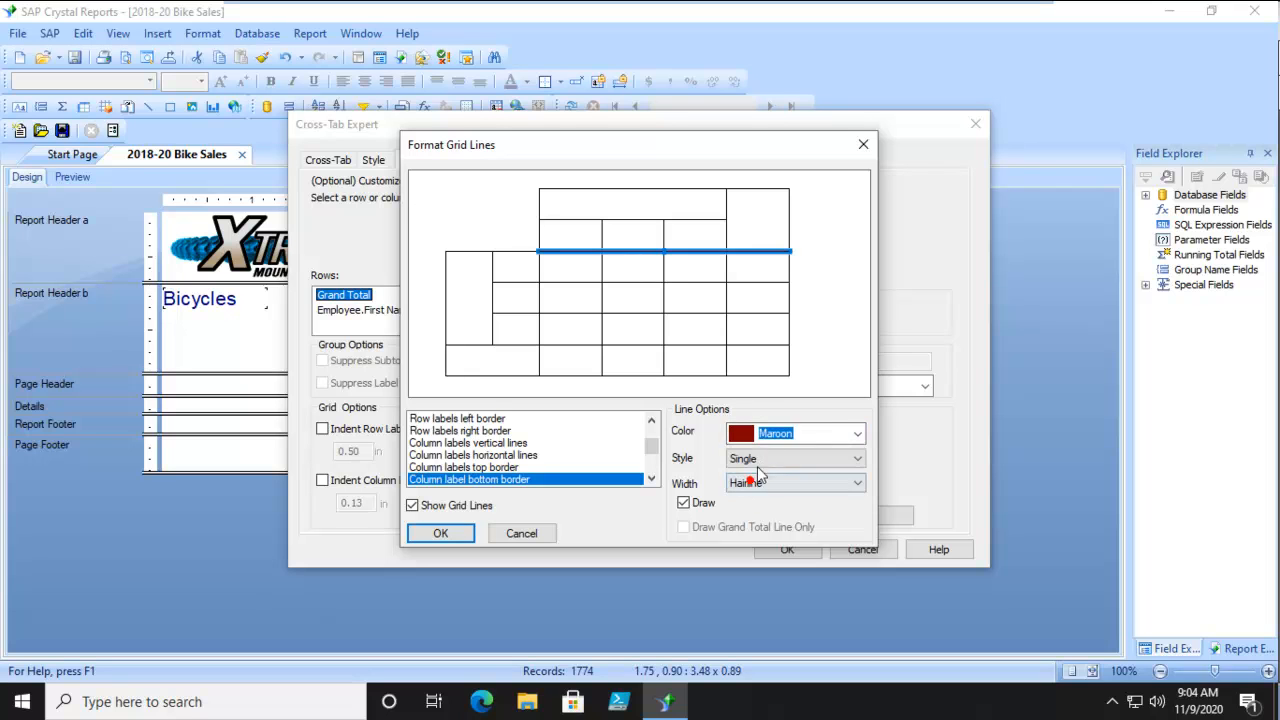
Set the color of the row labels top border to Maroon and reselect the column label bottom border.
click(509, 250)
click(853, 433)
click(753, 481)
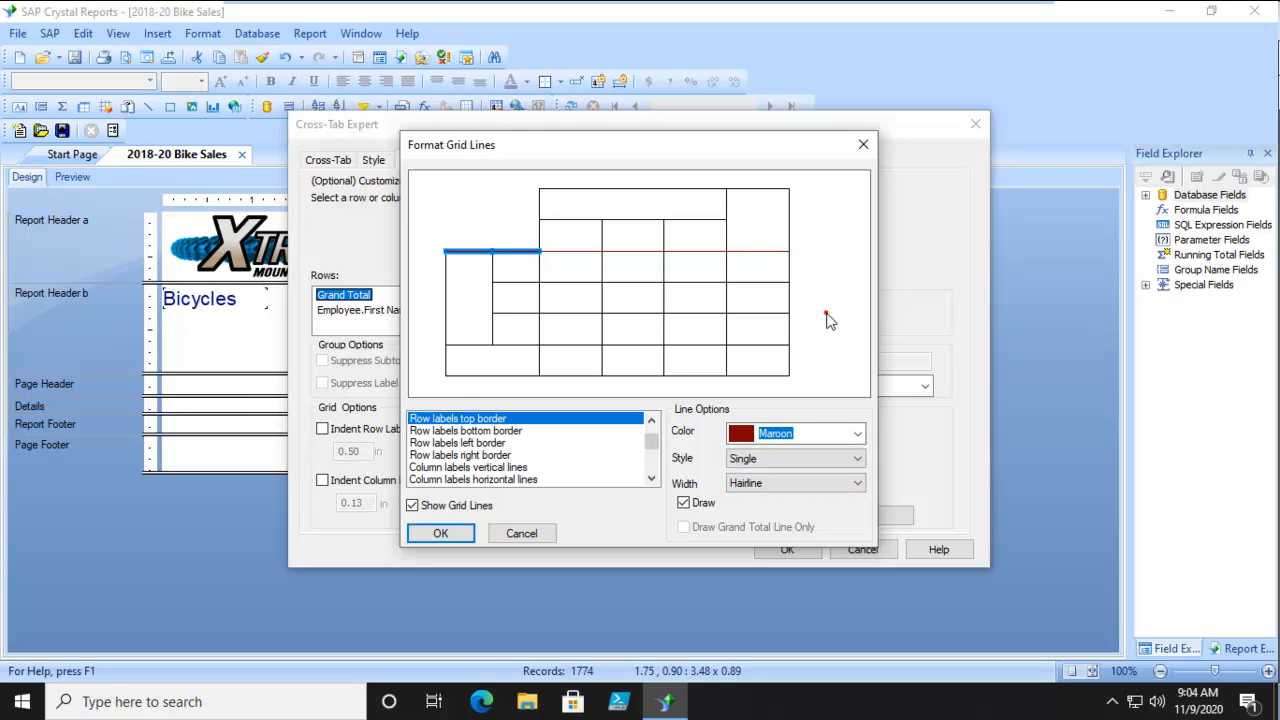
click(613, 252)
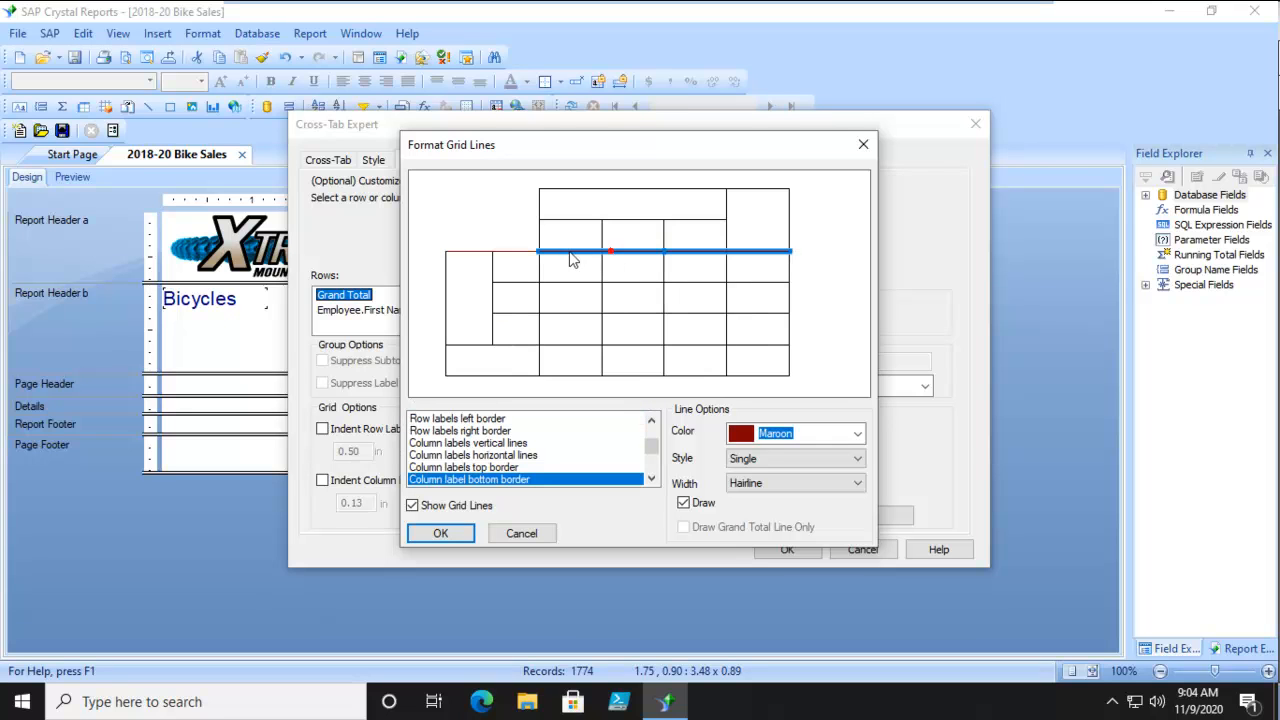
Set the line width of both the row labels top border and the column label bottom border to 1 pt.
click(512, 253)
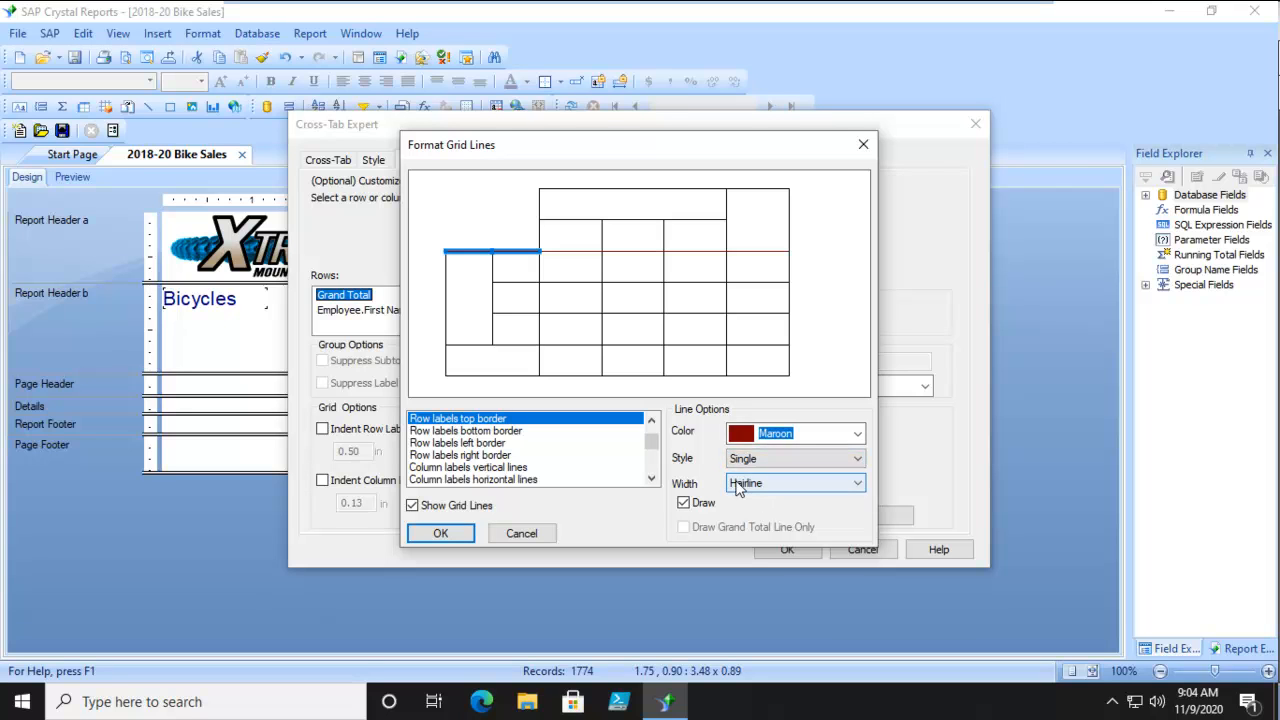
click(855, 486)
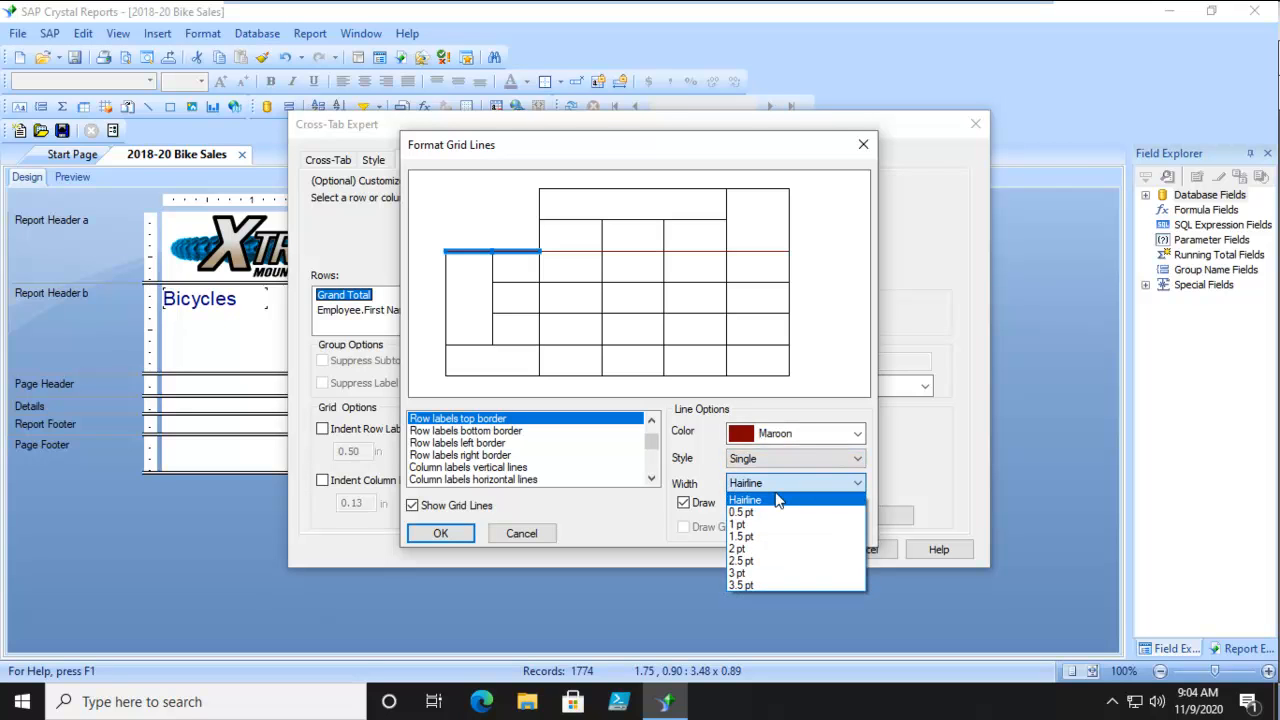
click(755, 525)
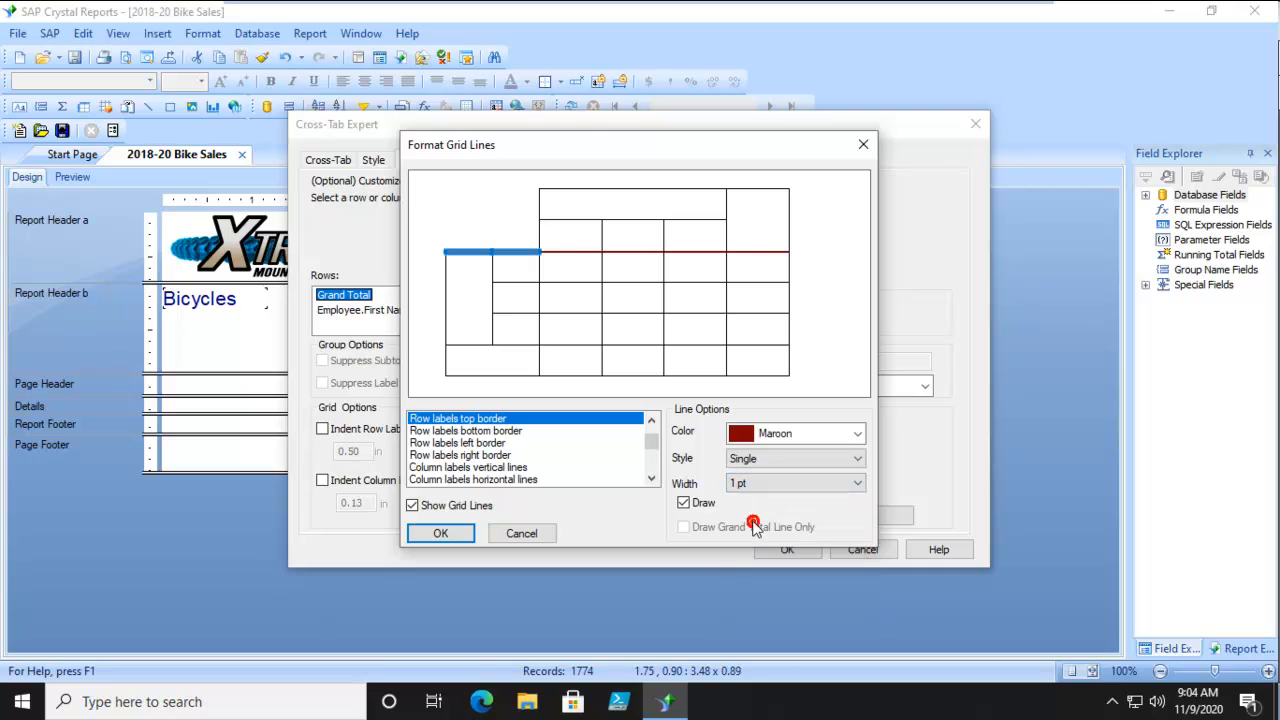
click(575, 251)
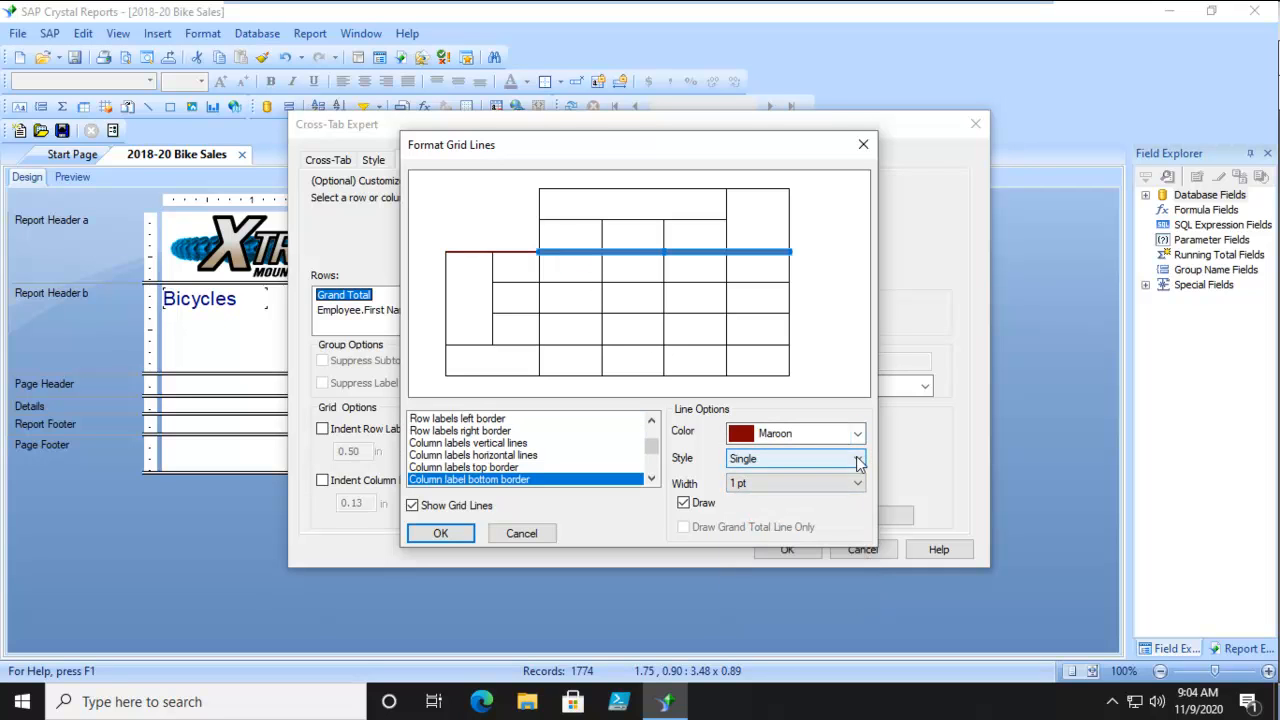
click(855, 486)
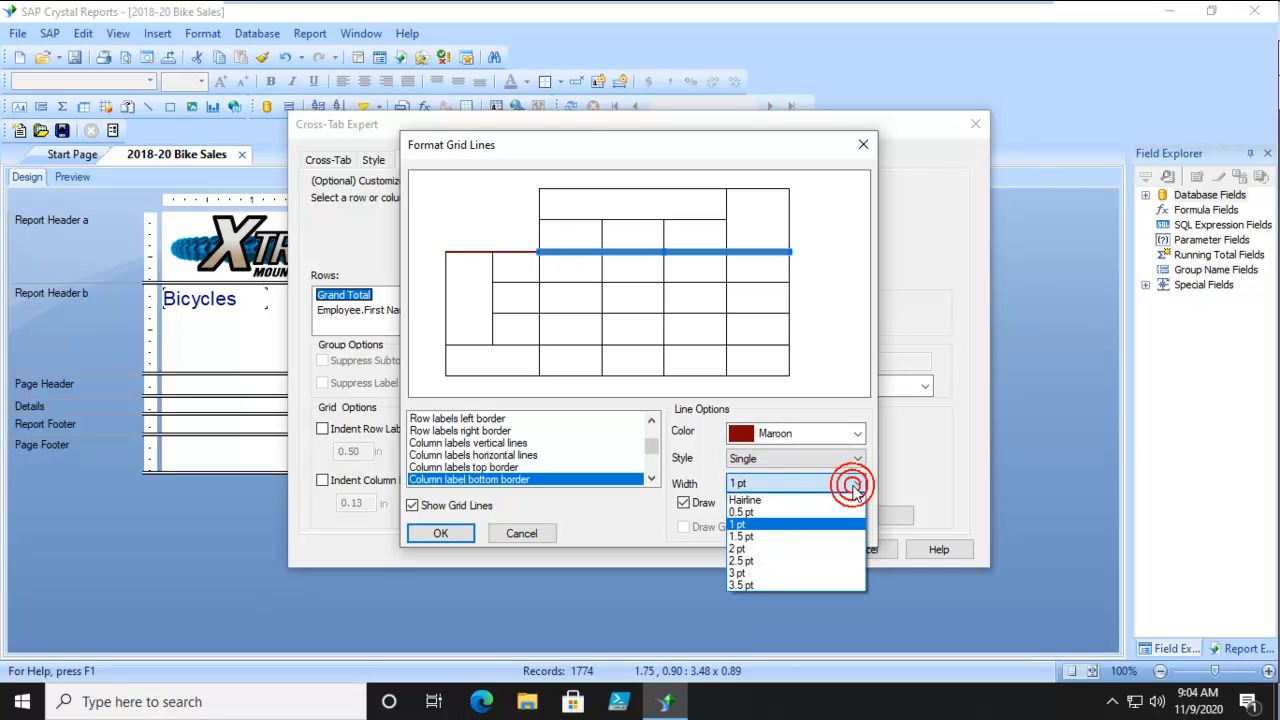
click(771, 527)
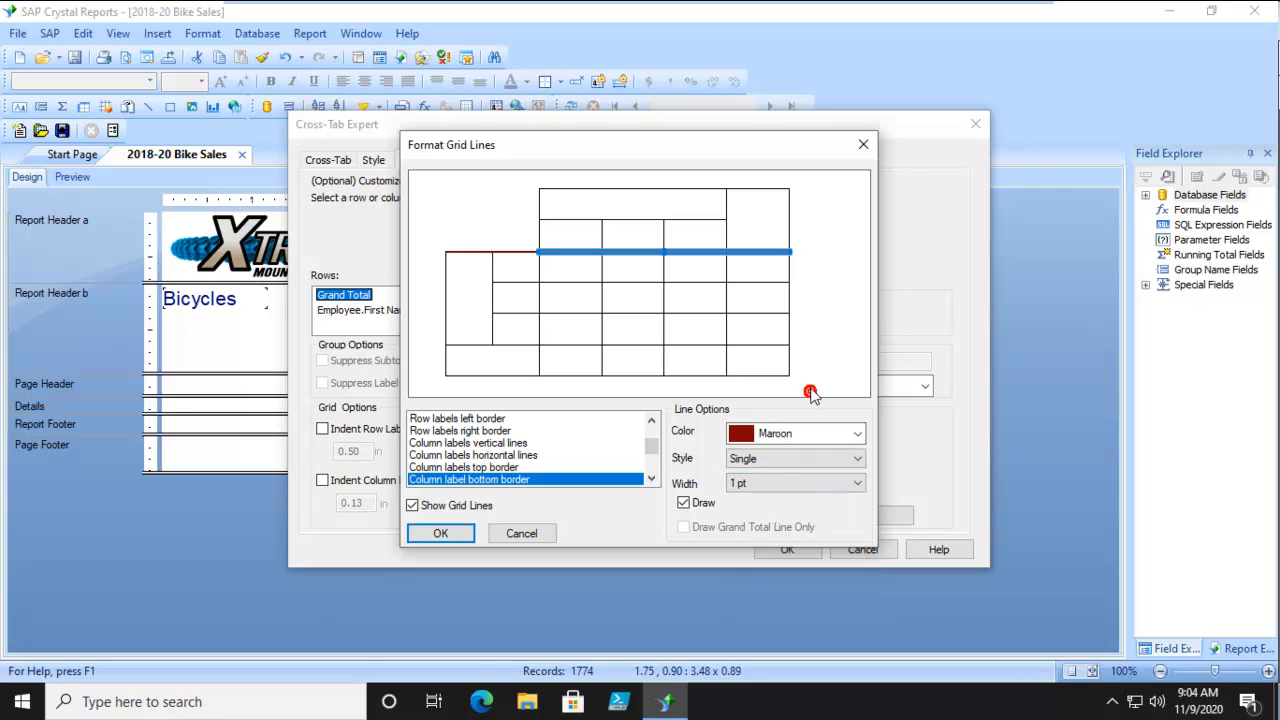
Apply the grid line formatting to the cross-tab and check it in the report preview before returning to the design.
click(697, 282)
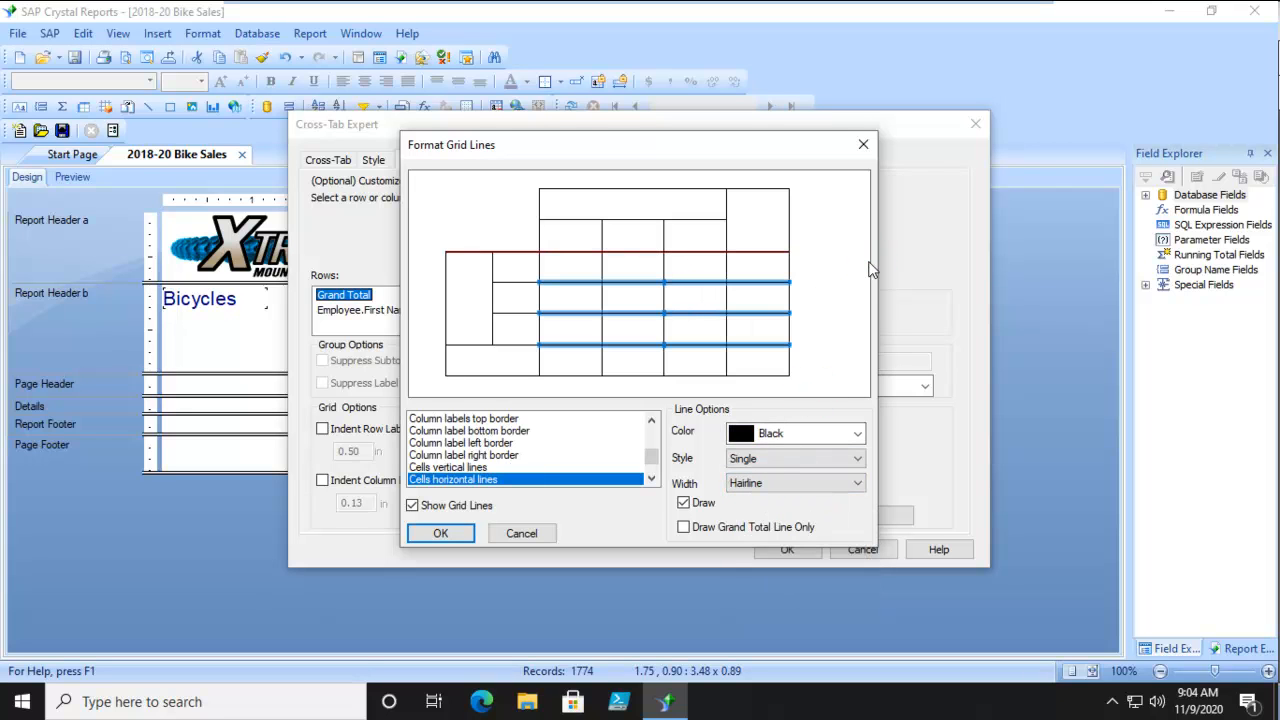
click(450, 531)
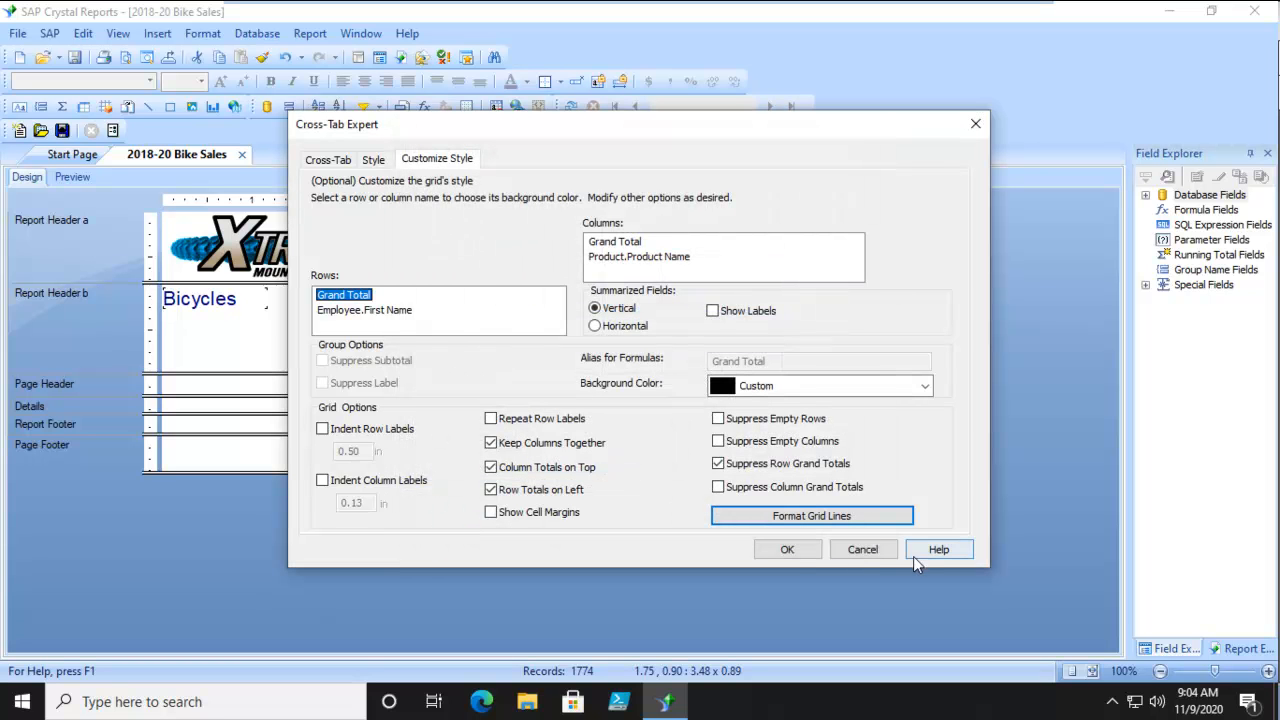
click(787, 549)
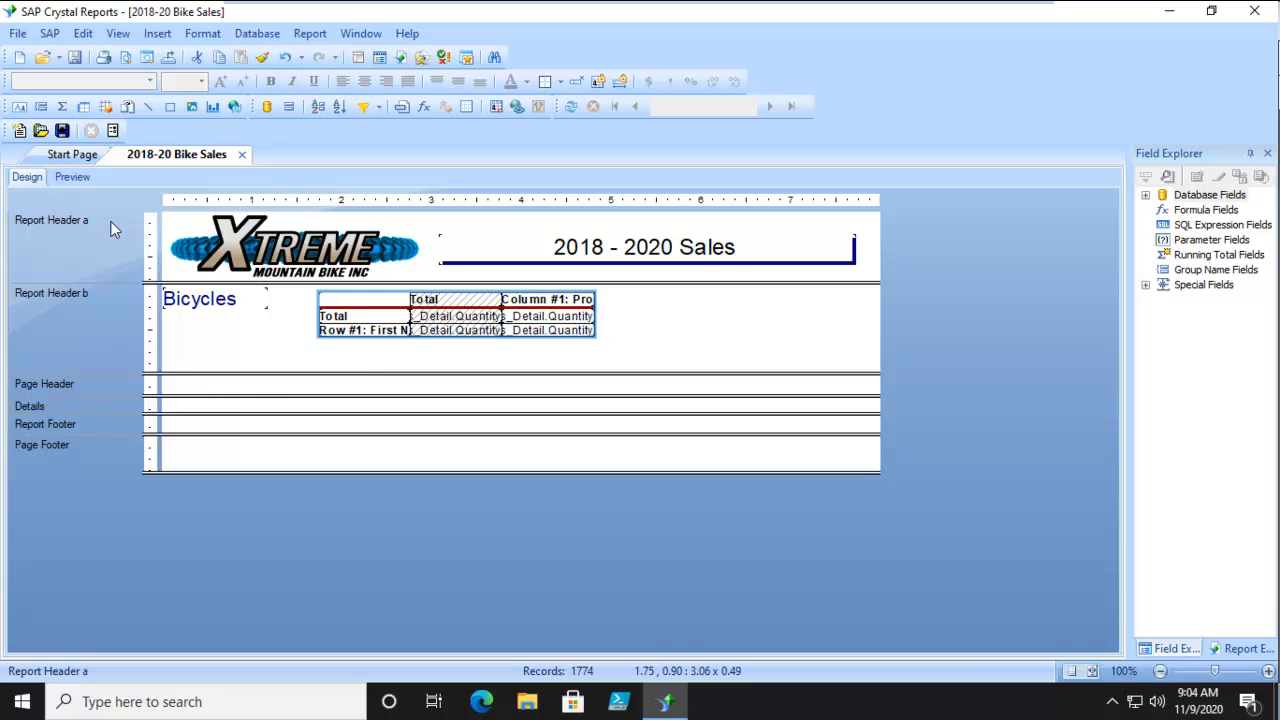
click(78, 177)
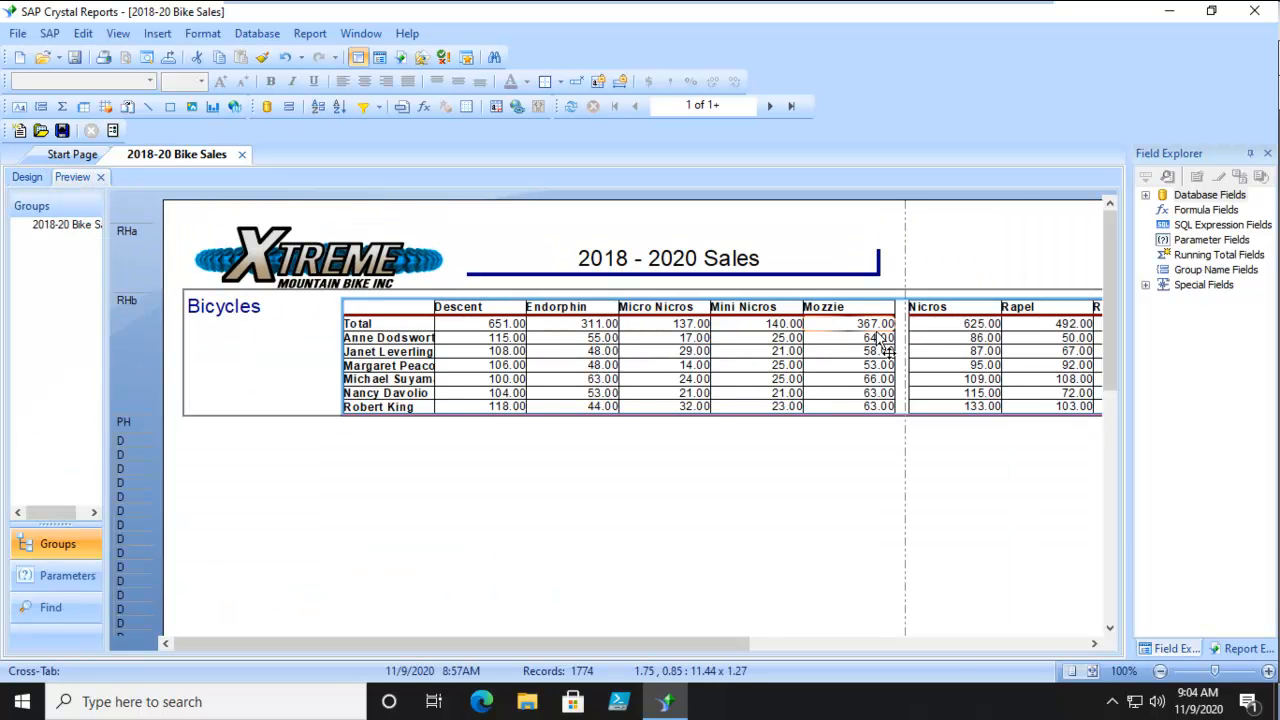
click(26, 177)
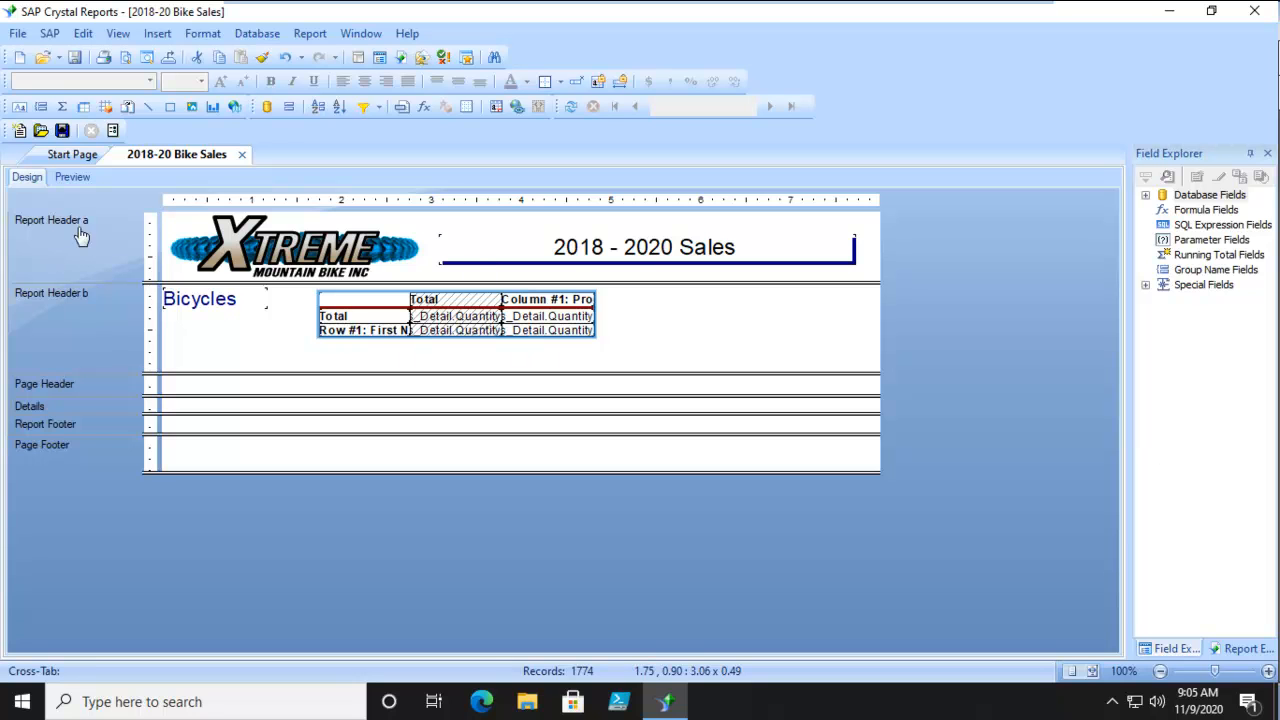
click(72, 180)
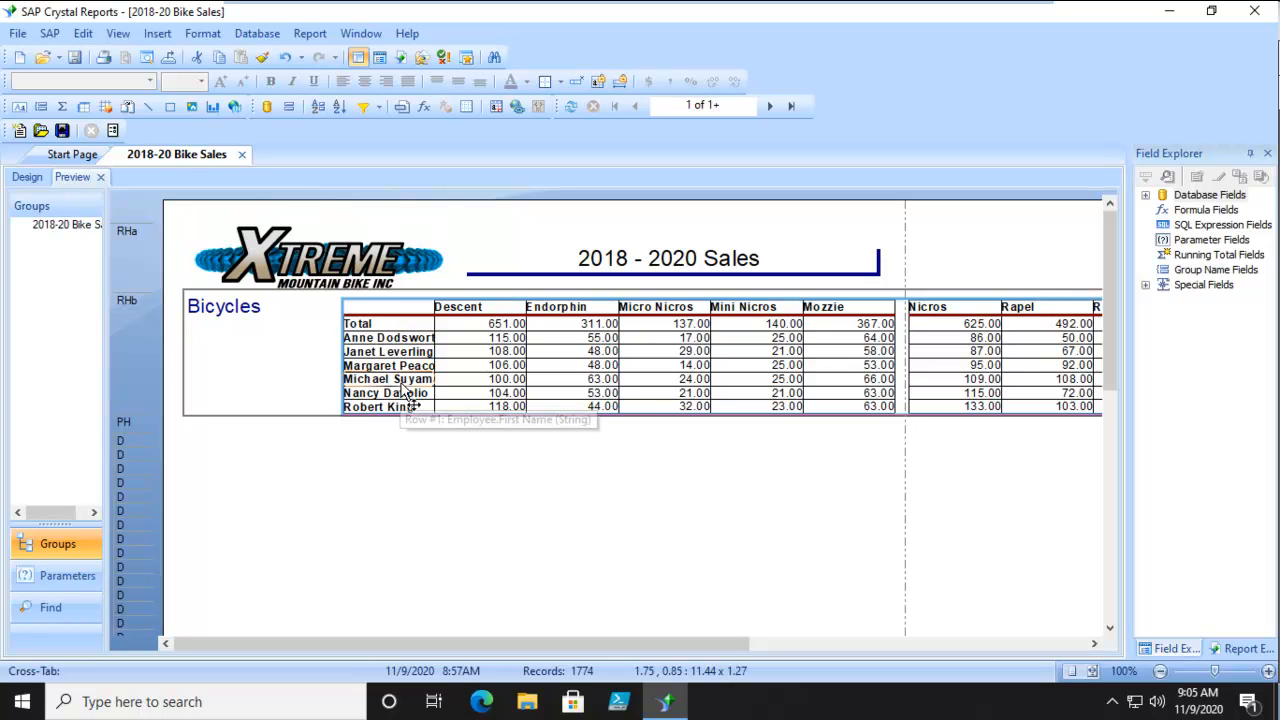
click(27, 176)
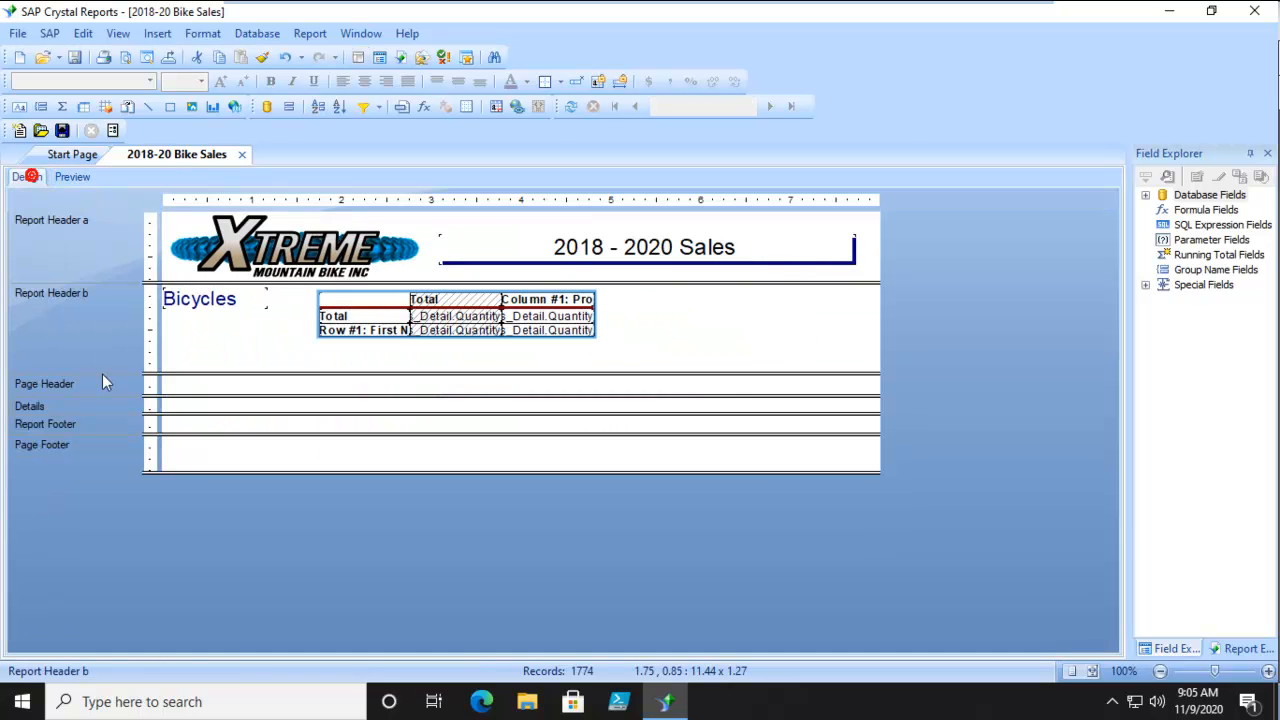
Widen the cross-tab's row label column to about 1.59 inches and check the employee names in the preview.
click(318, 304)
click(321, 301)
click(723, 323)
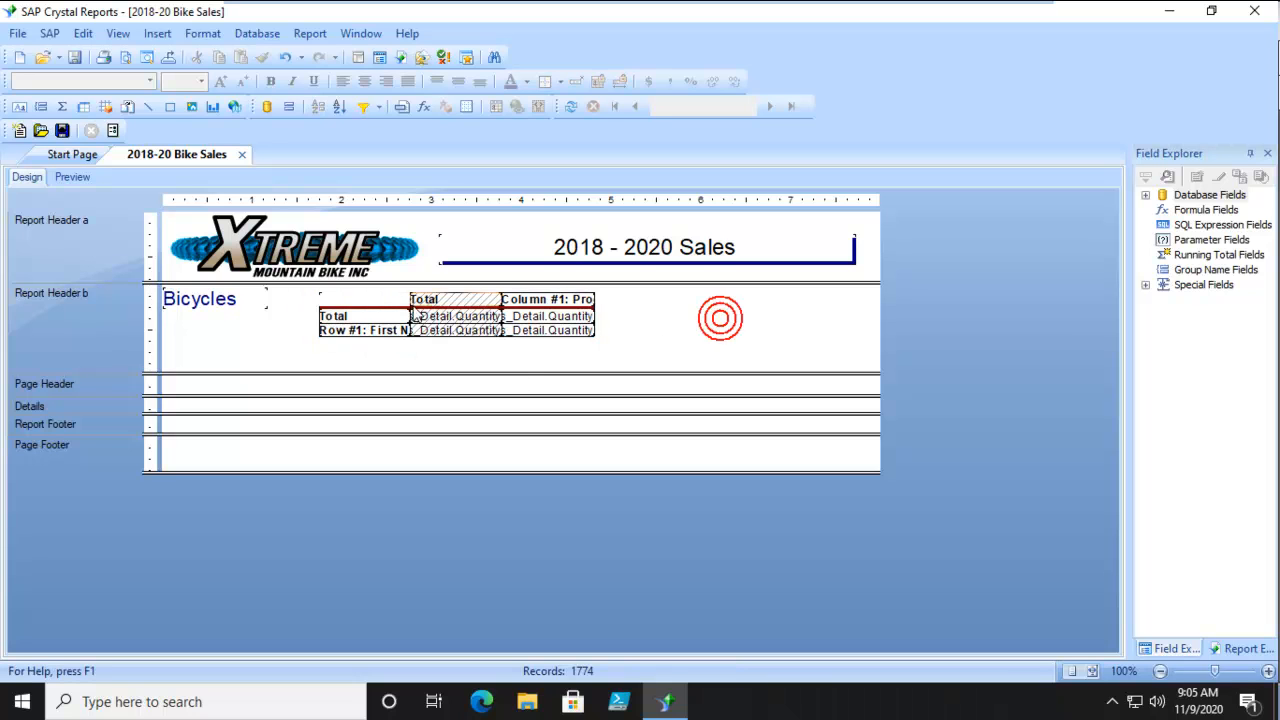
click(370, 315)
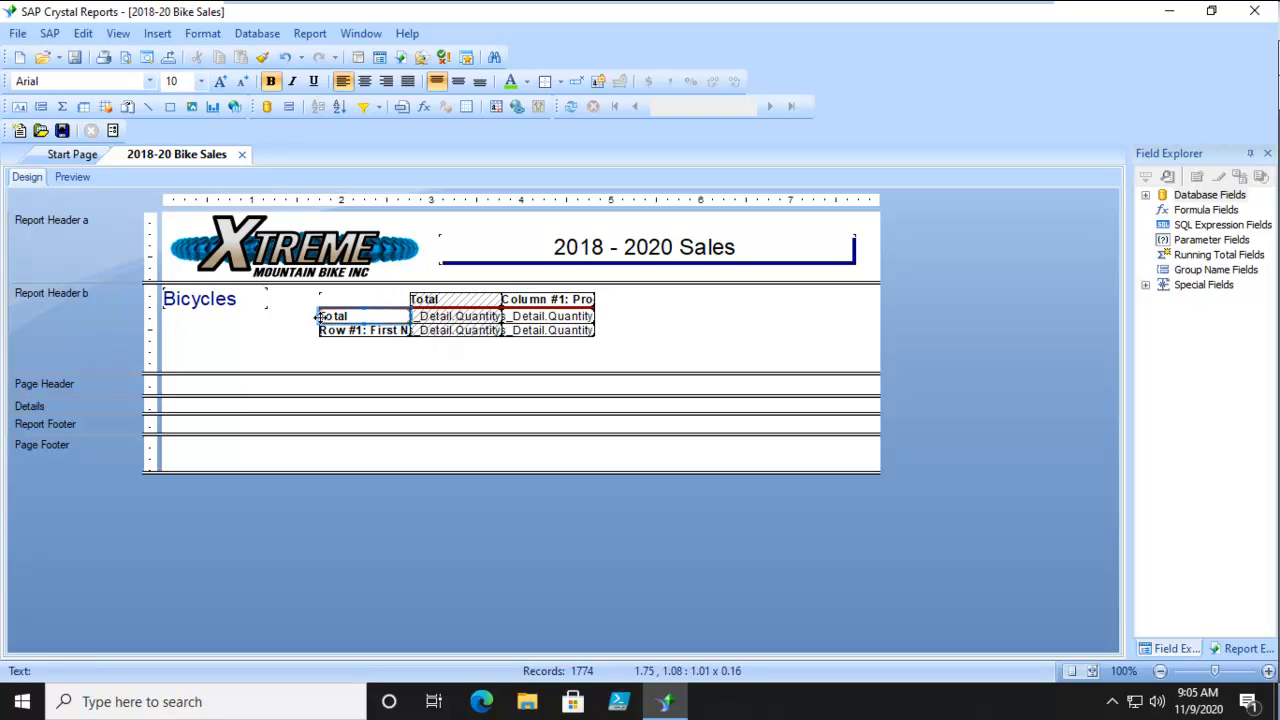
drag(312, 316, 290, 316)
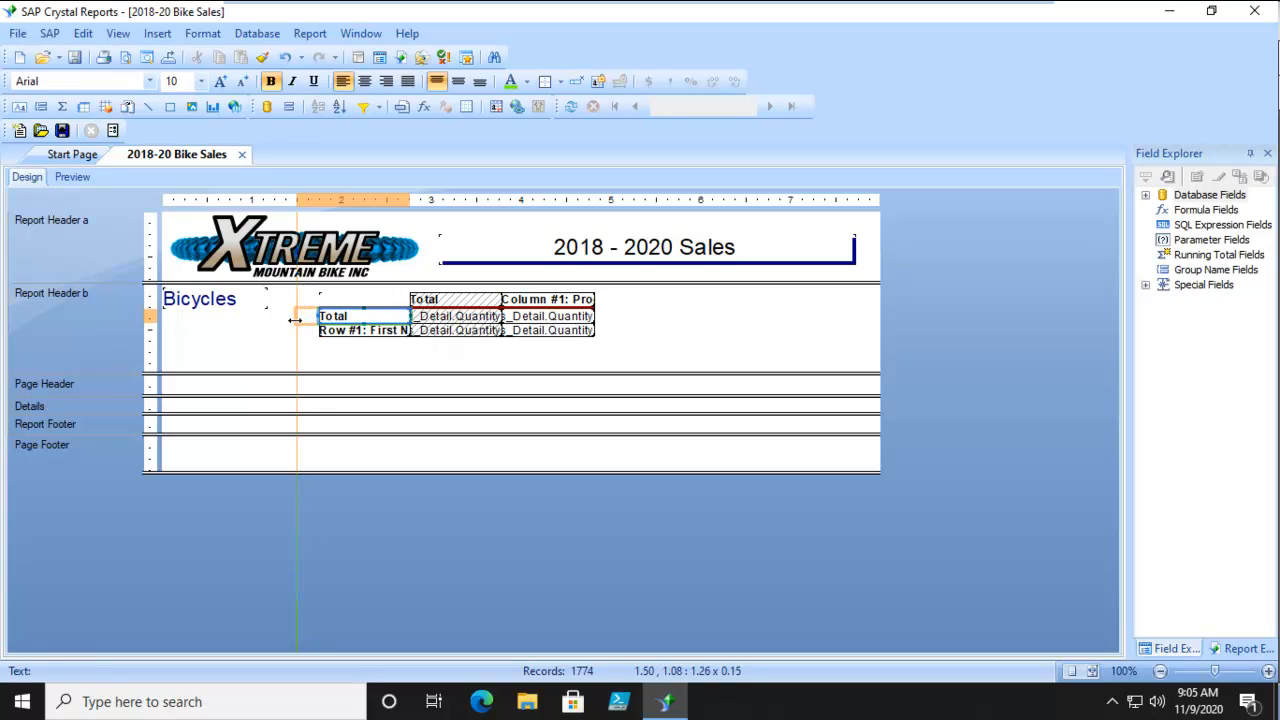
drag(317, 318, 289, 320)
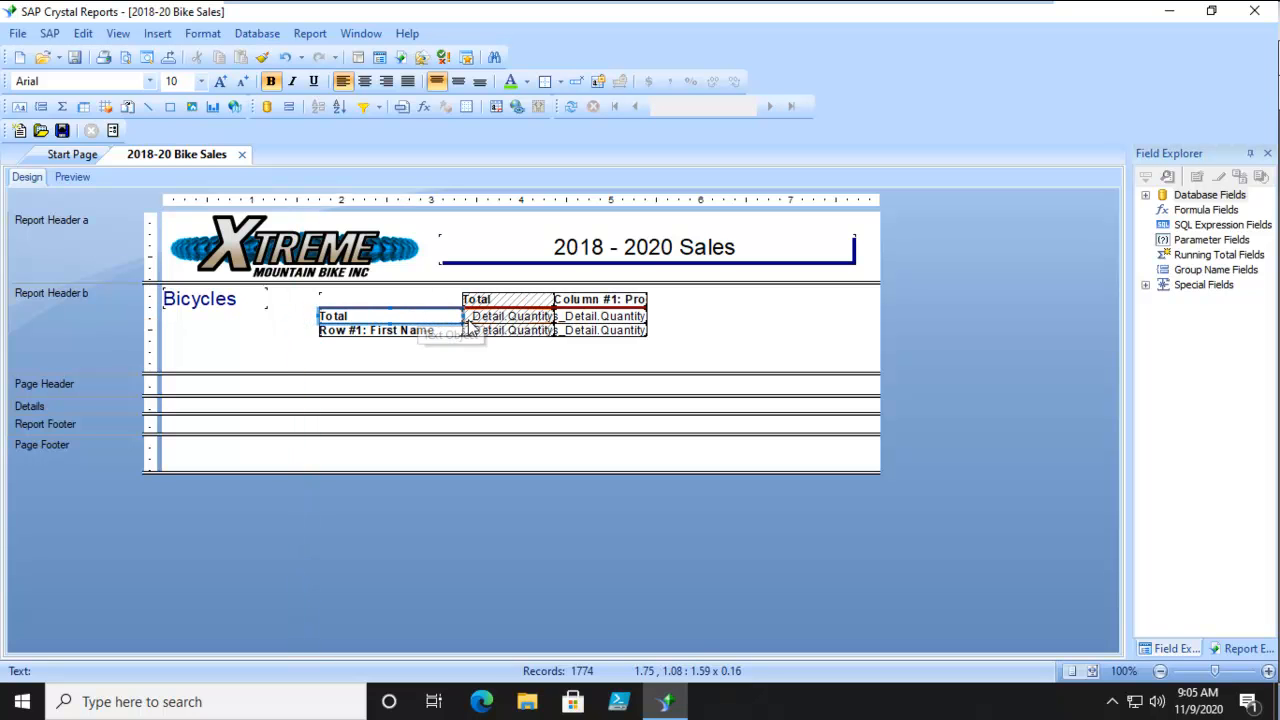
click(70, 177)
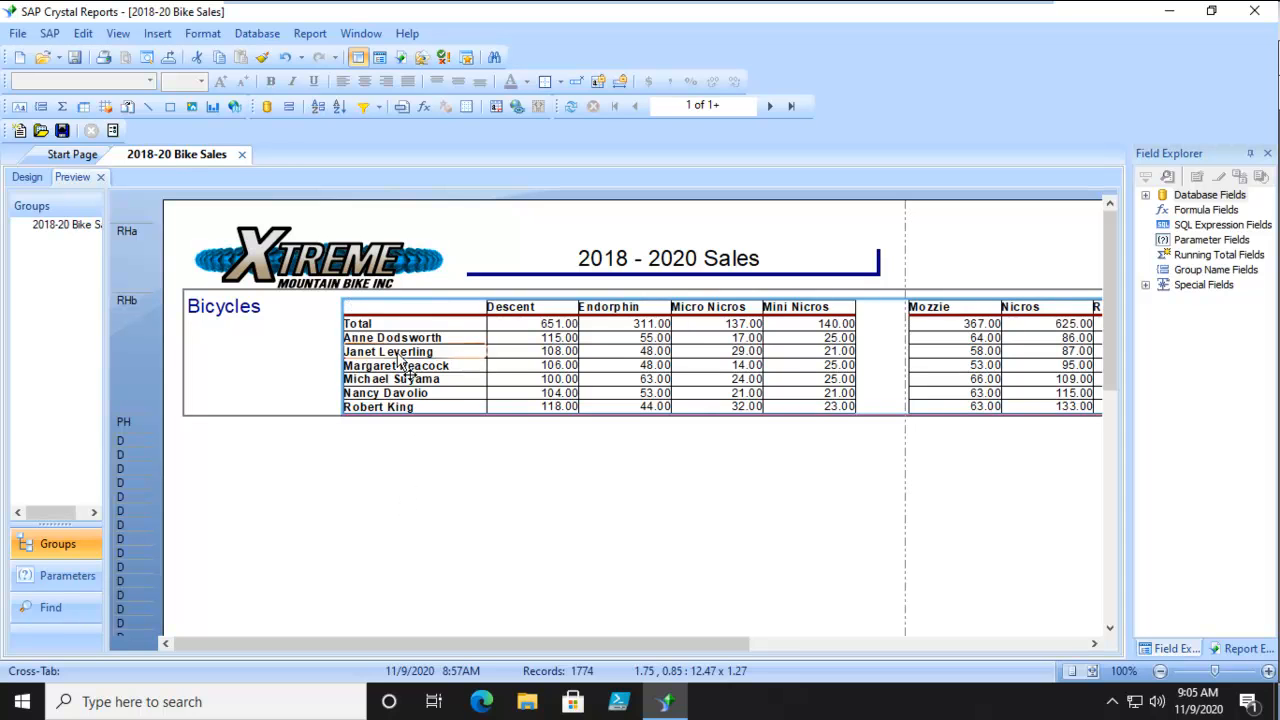
click(27, 177)
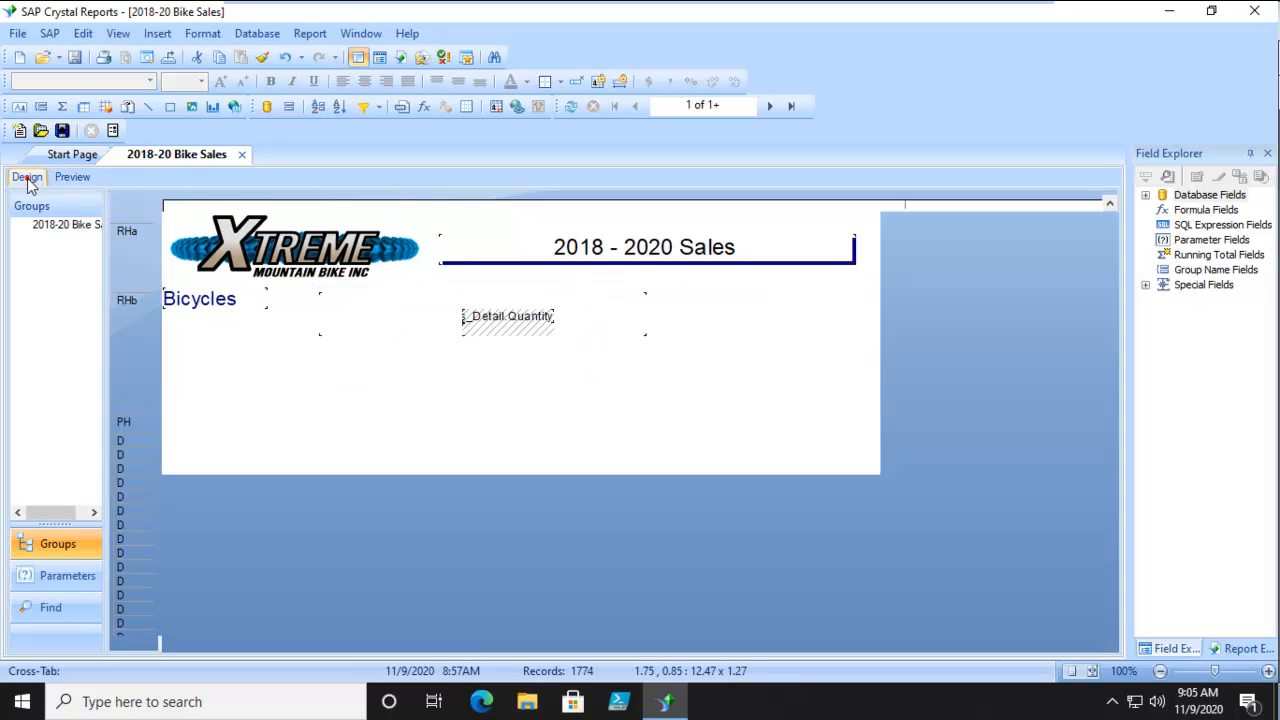
Right-align the cross-tab's Row #1 First Name labels and check the alignment in the preview.
click(354, 330)
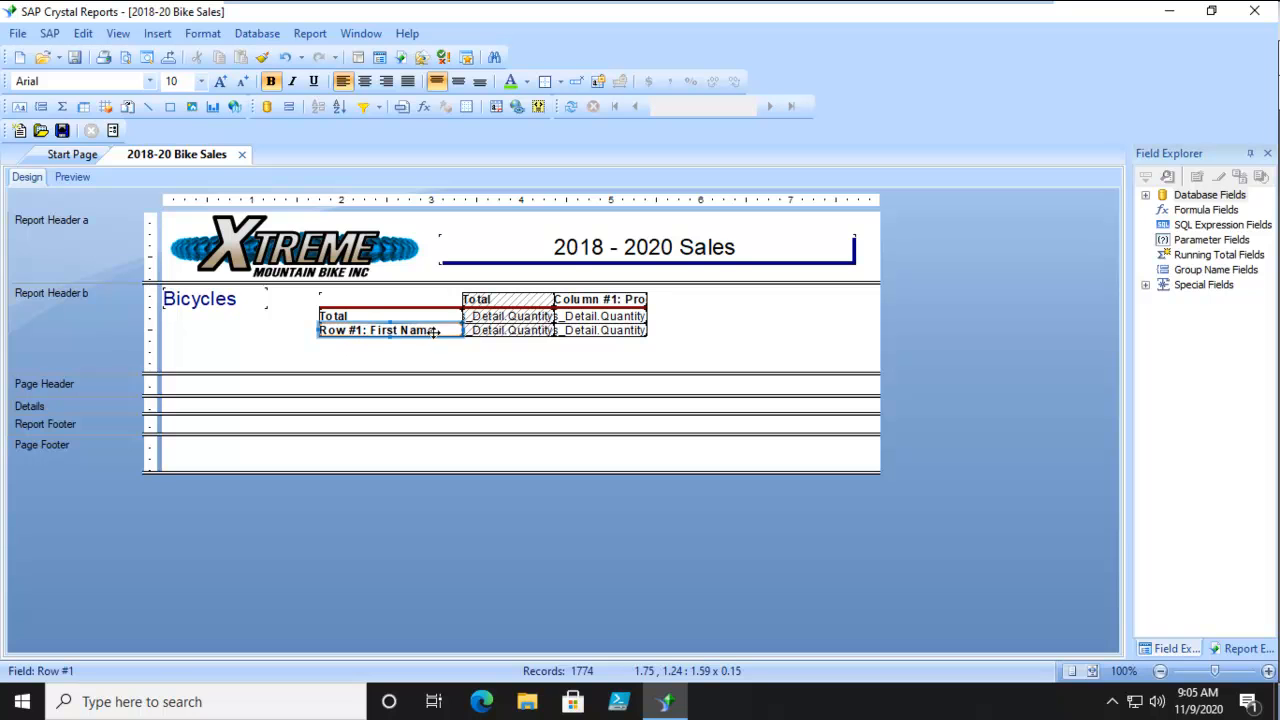
click(386, 82)
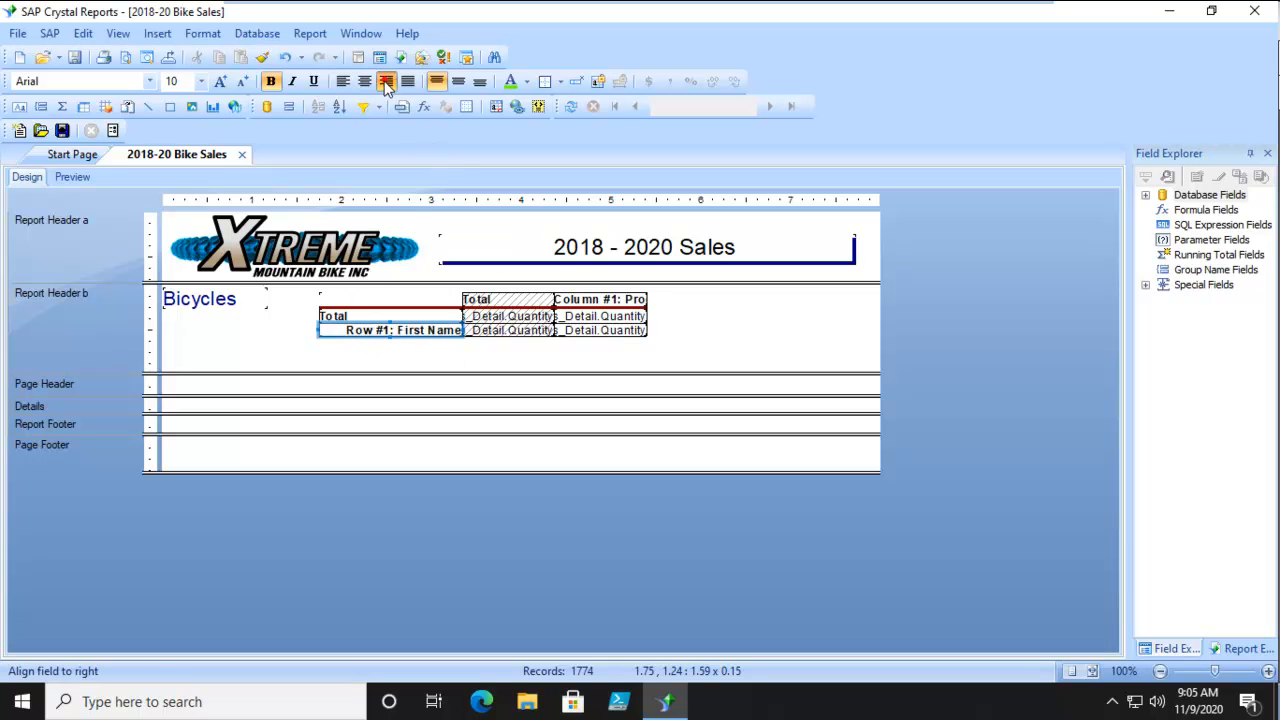
click(74, 177)
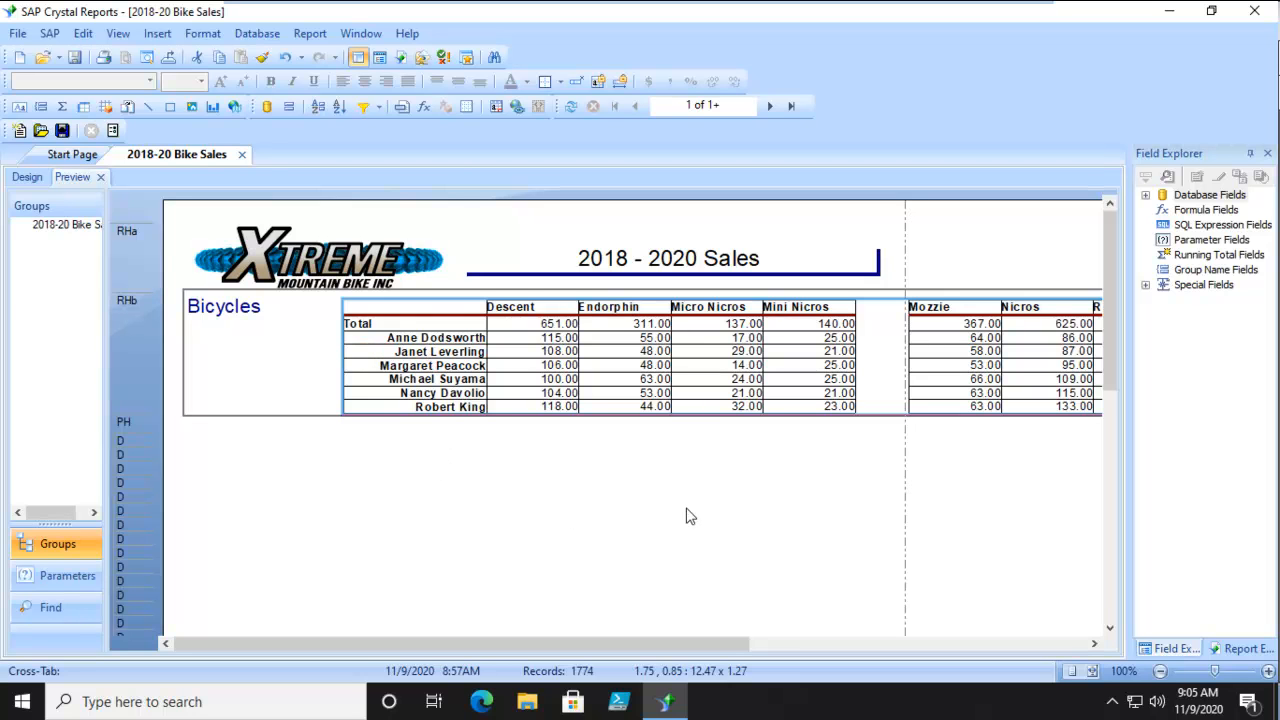
click(27, 177)
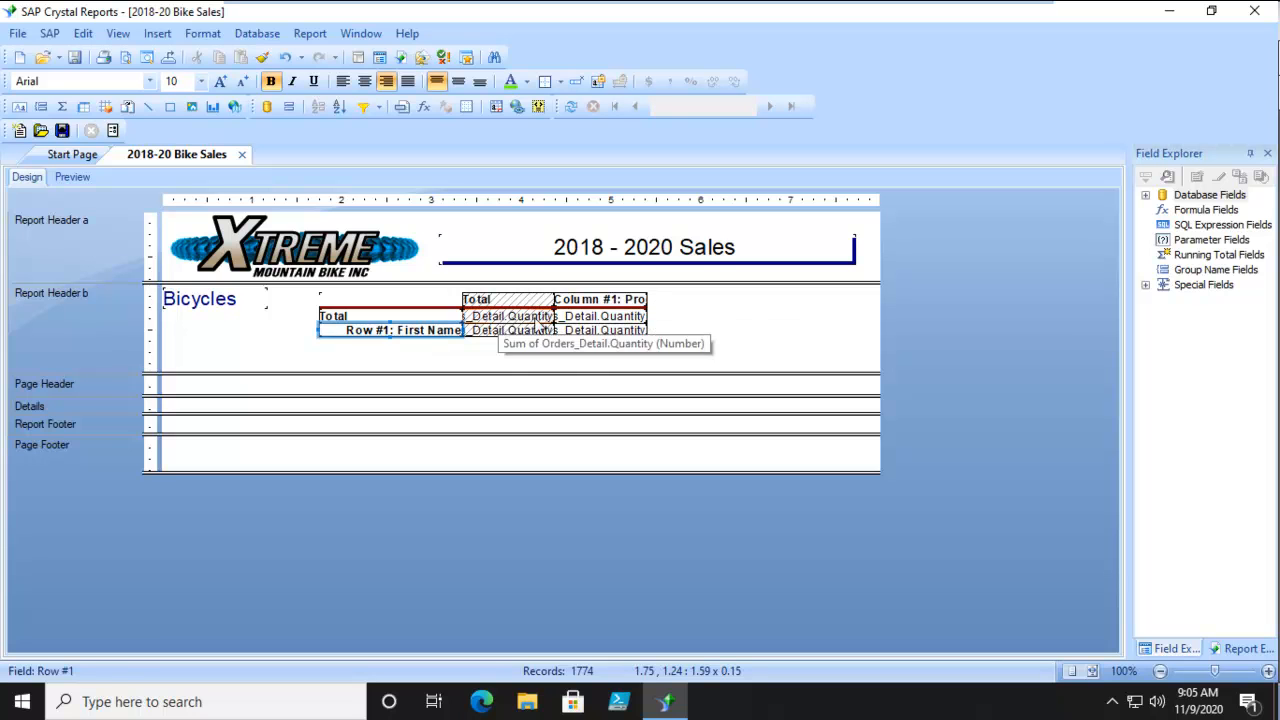
Remove the decimals from the product column's quantity values in the Total and First Name rows and preview the report.
click(584, 316)
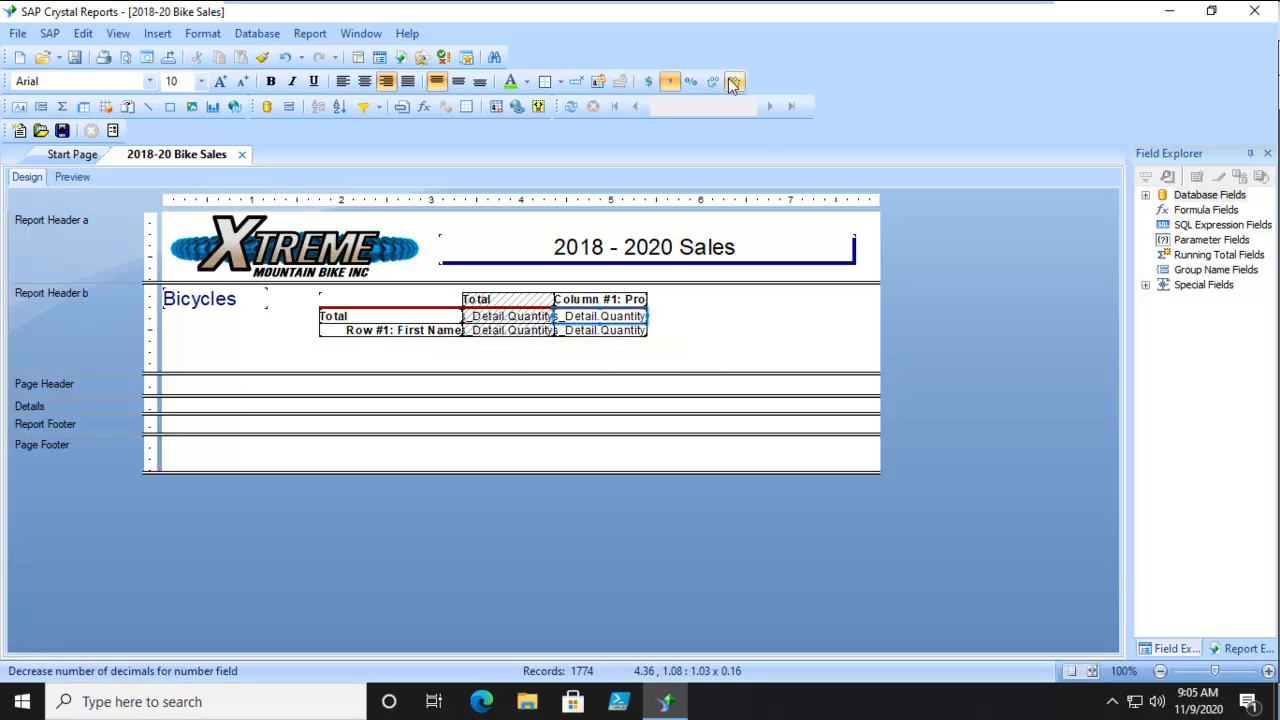
click(612, 330)
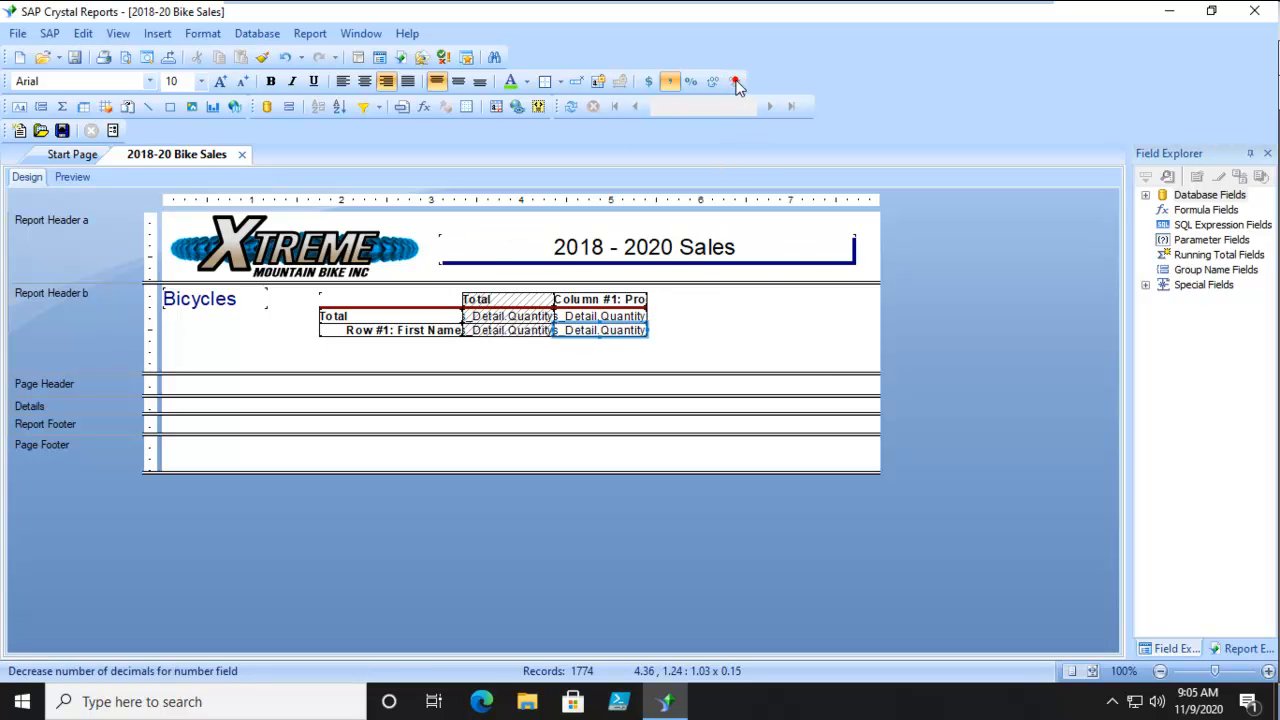
click(72, 177)
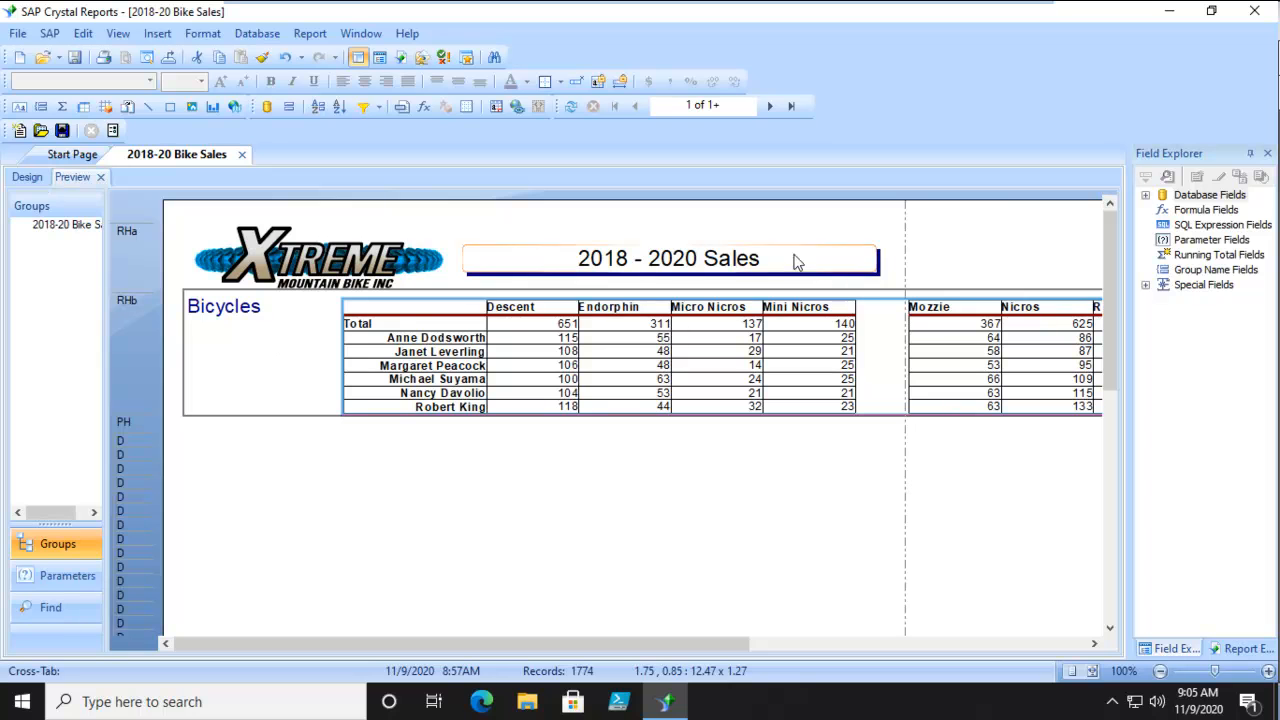
click(27, 177)
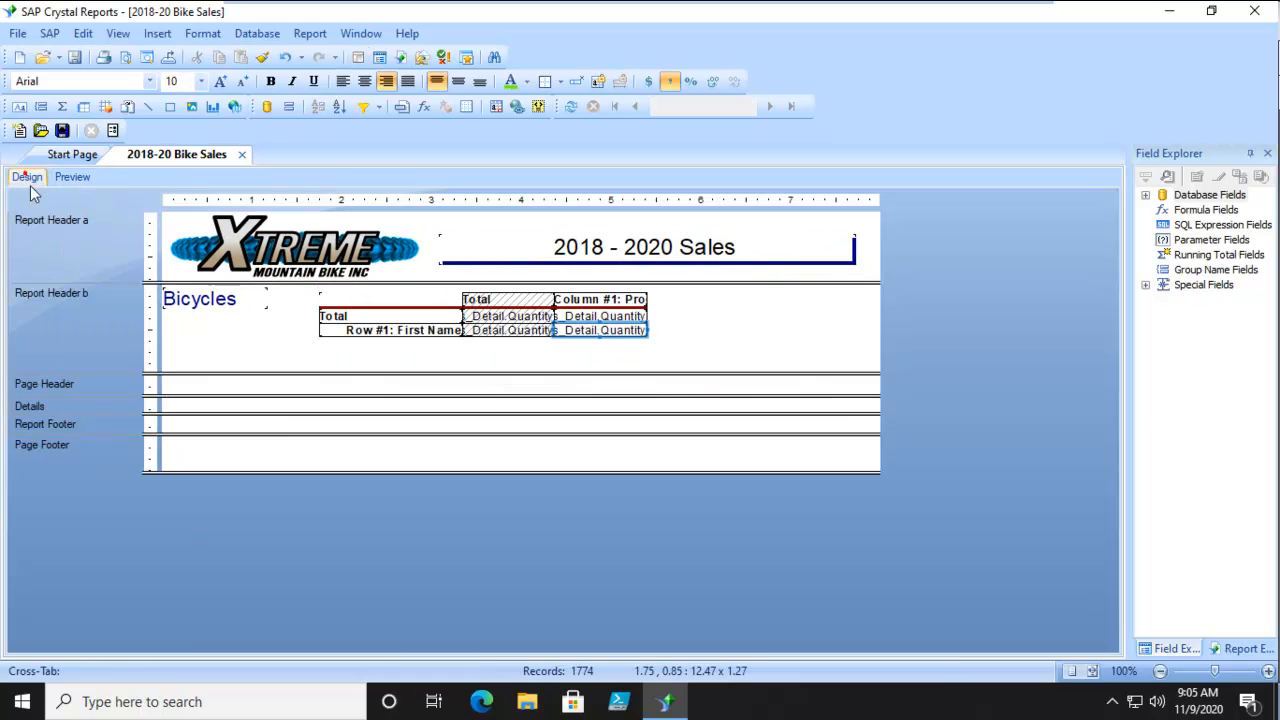
Center the product column's quantity values in the Total and First Name rows and preview the report.
click(621, 316)
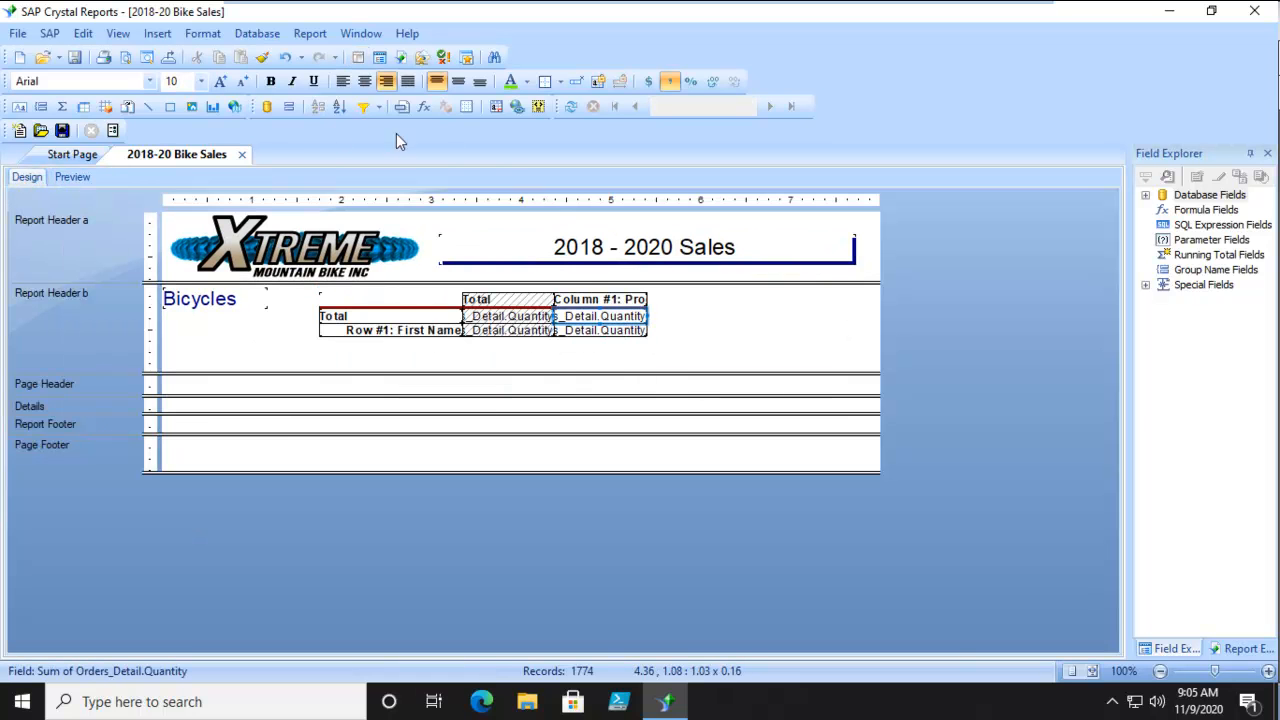
click(365, 82)
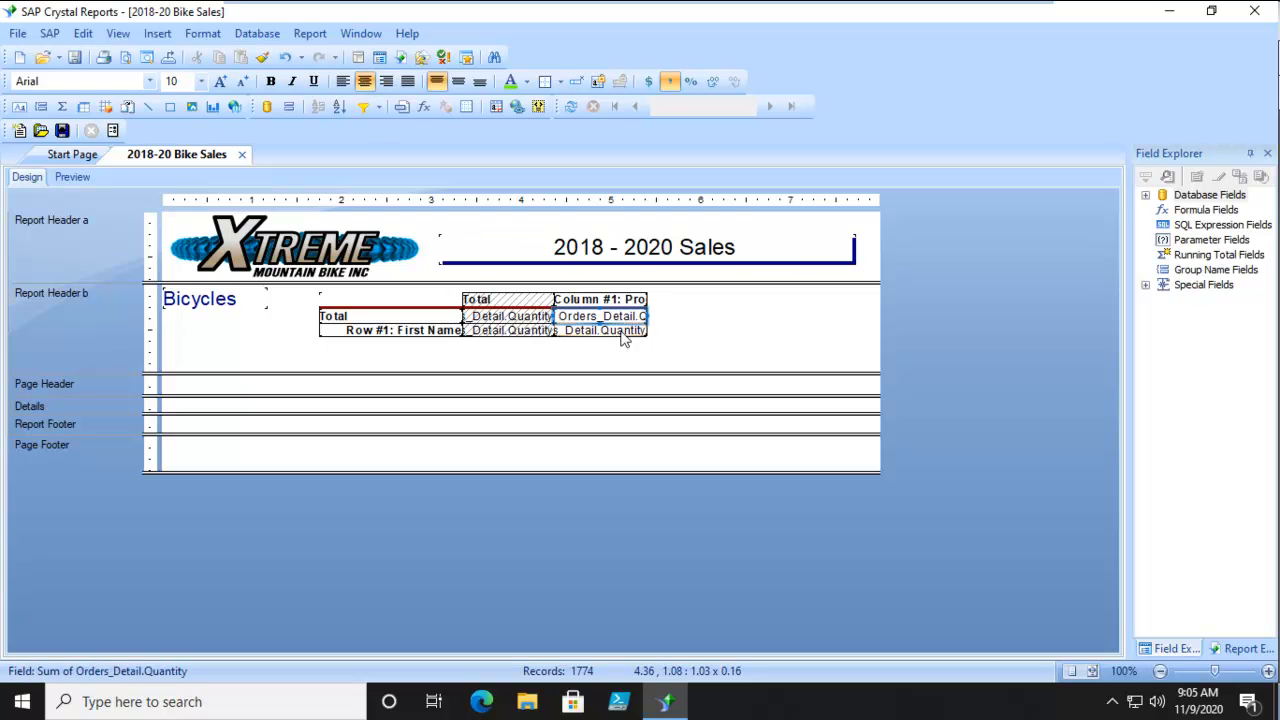
click(608, 330)
click(364, 81)
click(73, 177)
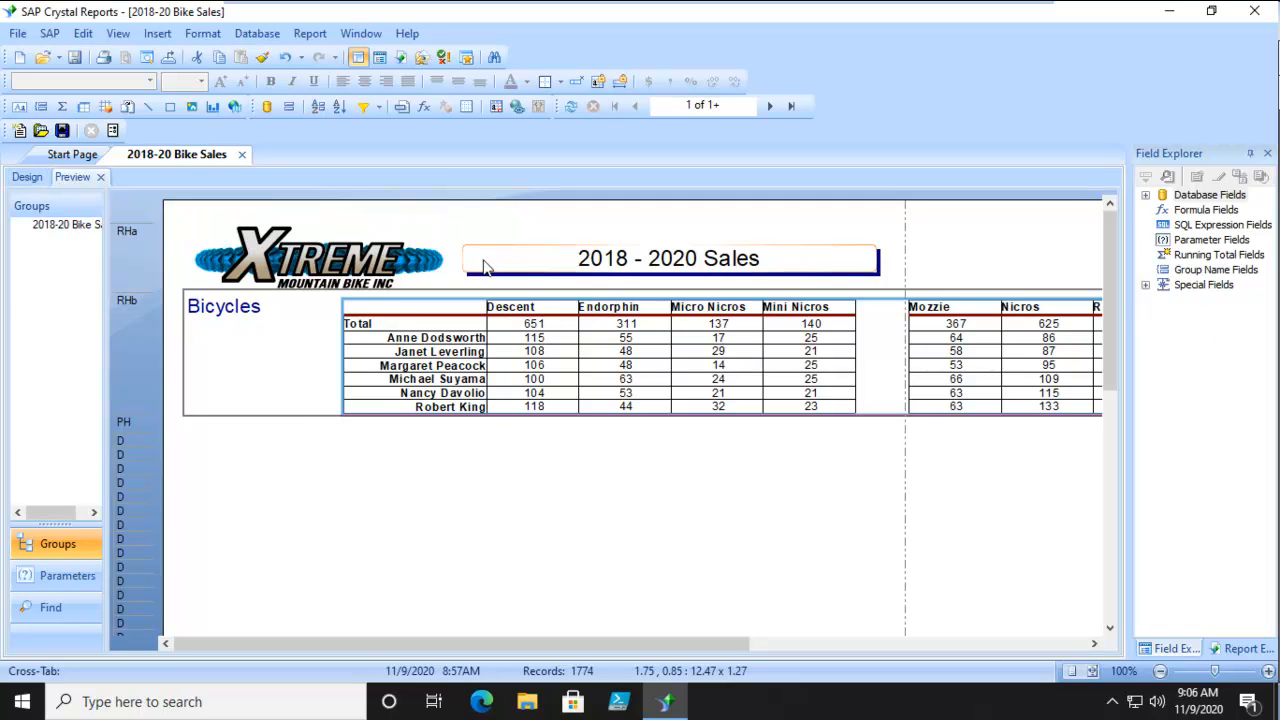
click(27, 177)
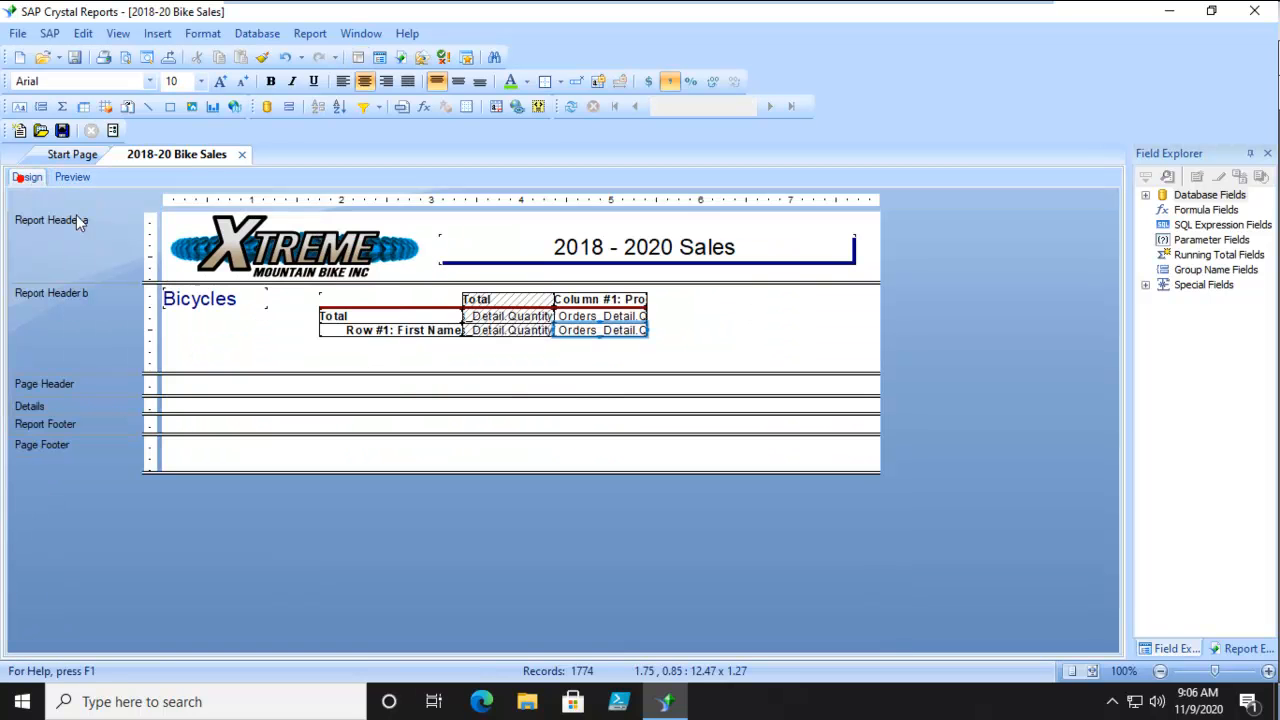
Select the whole cross-tab and open its style customization options in the Cross-Tab Expert.
click(654, 306)
click(645, 300)
click(669, 305)
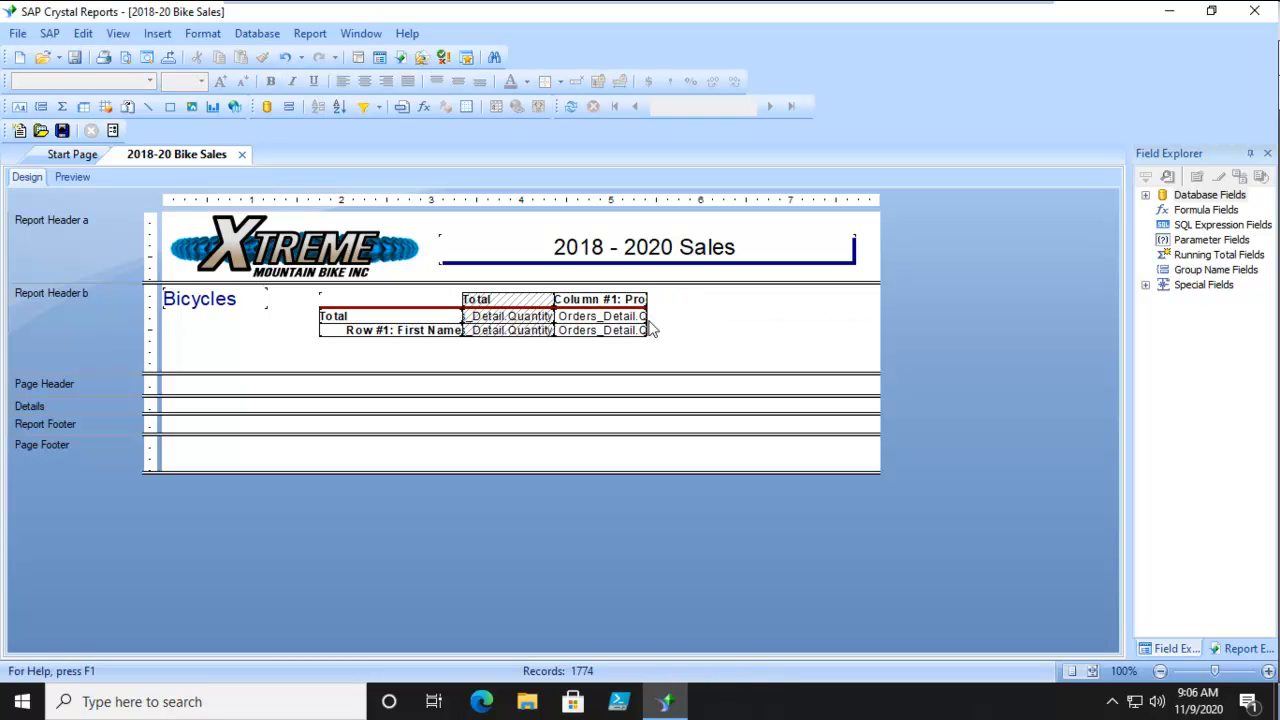
click(415, 295)
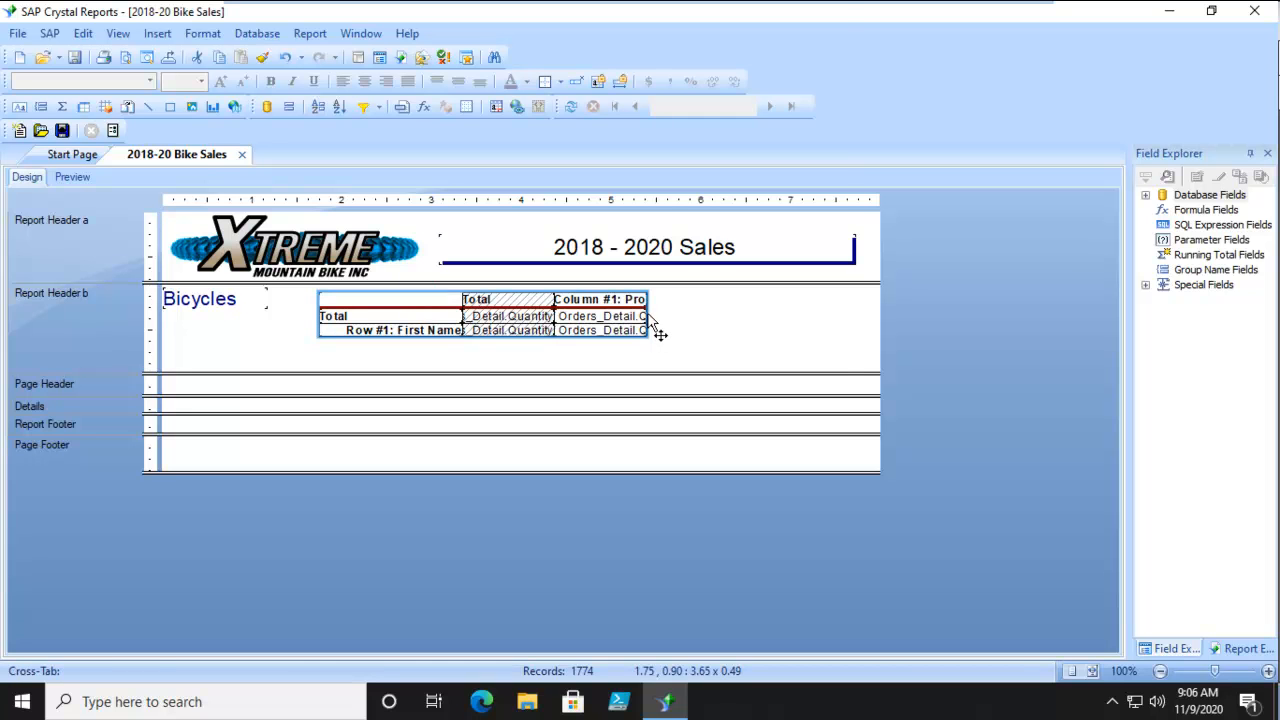
right_click(660, 333)
click(703, 90)
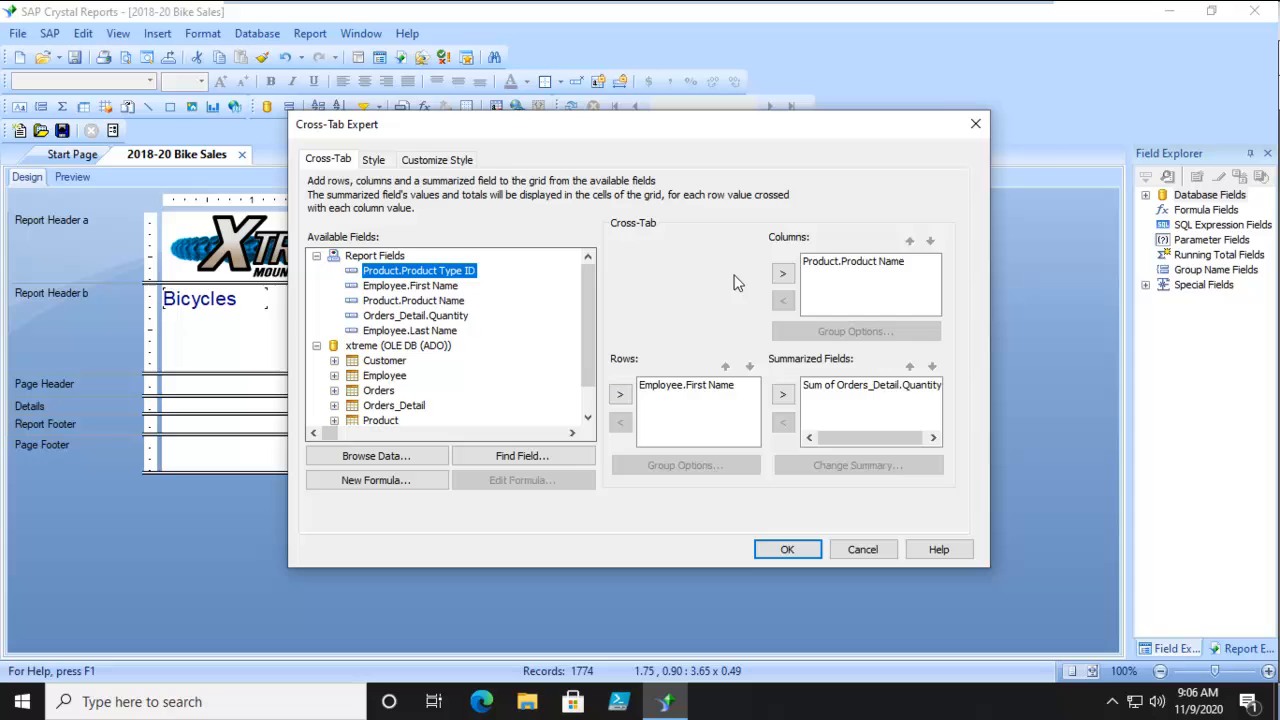
click(425, 166)
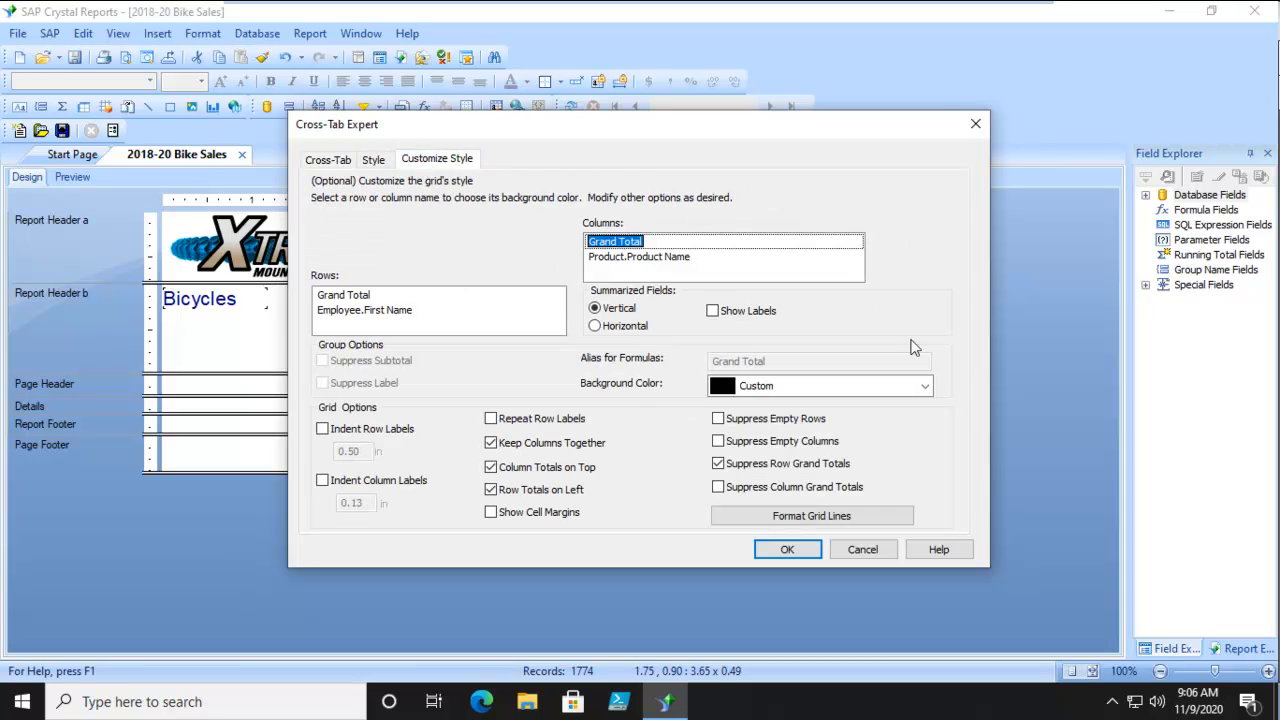
Set the Product Name column's alias for formulas to Pname, apply the cross-tab style options and preview the report.
click(648, 257)
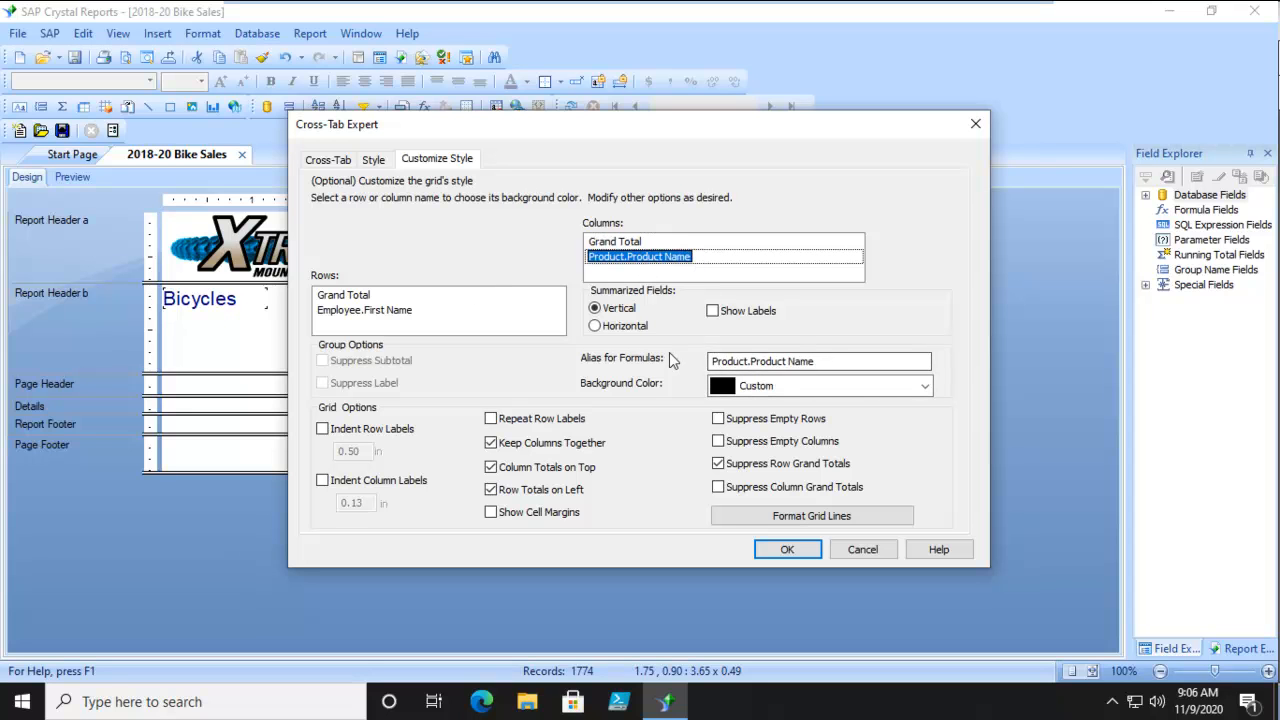
click(850, 361)
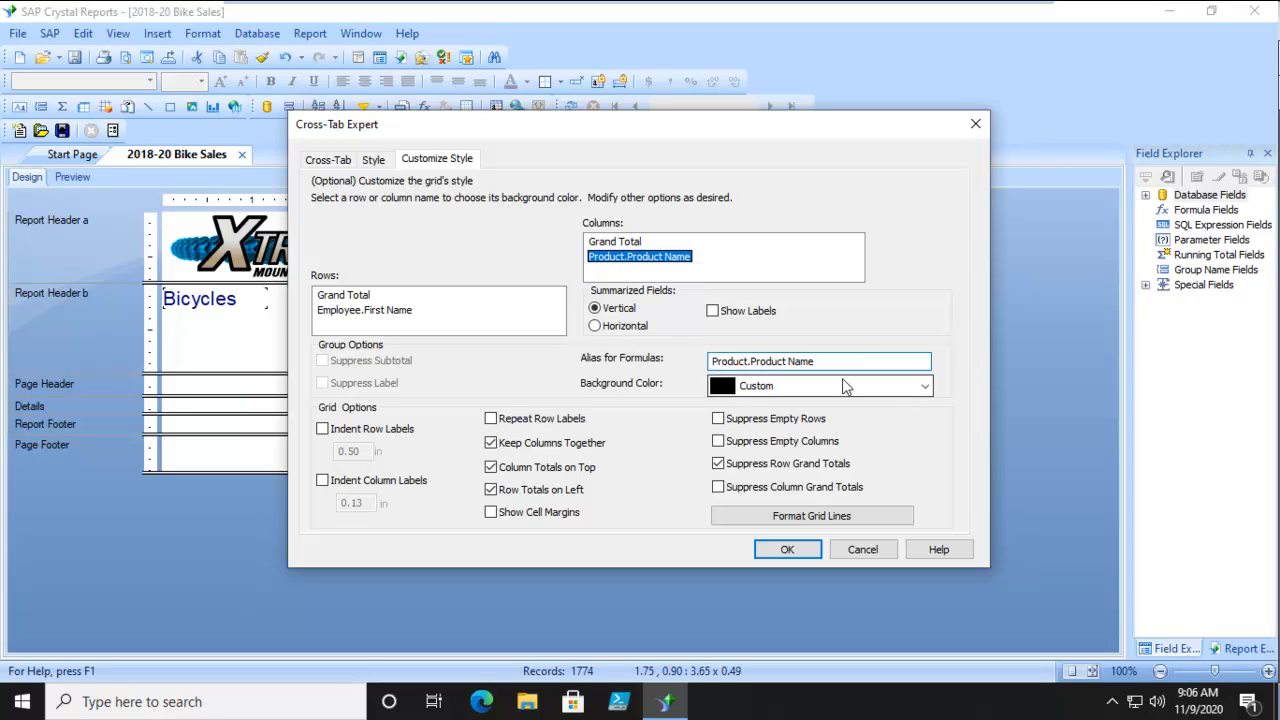
click(925, 386)
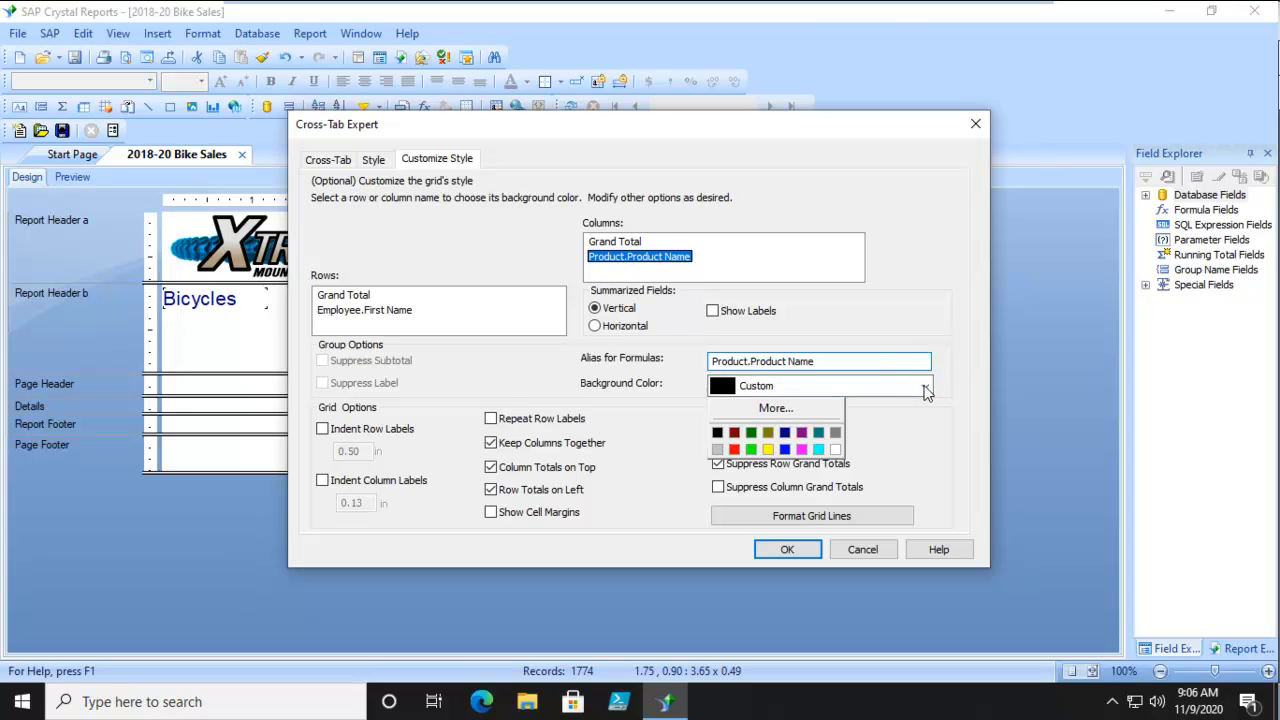
click(925, 386)
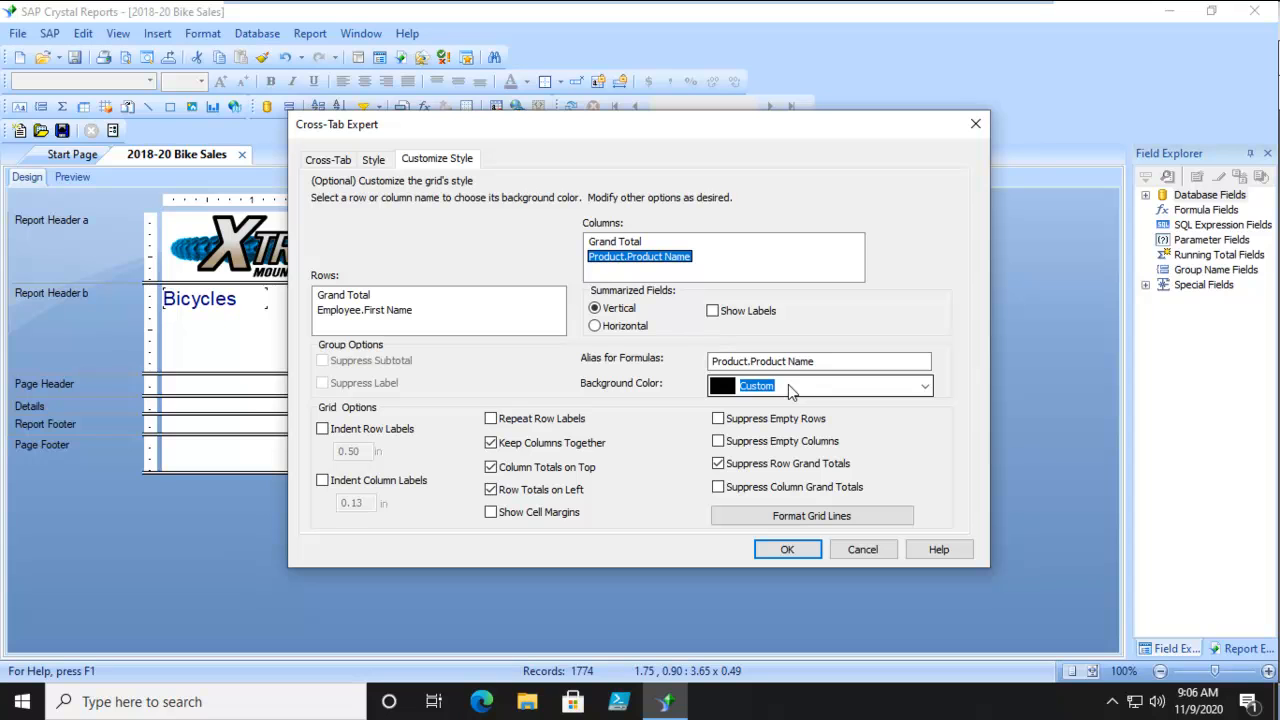
click(755, 363)
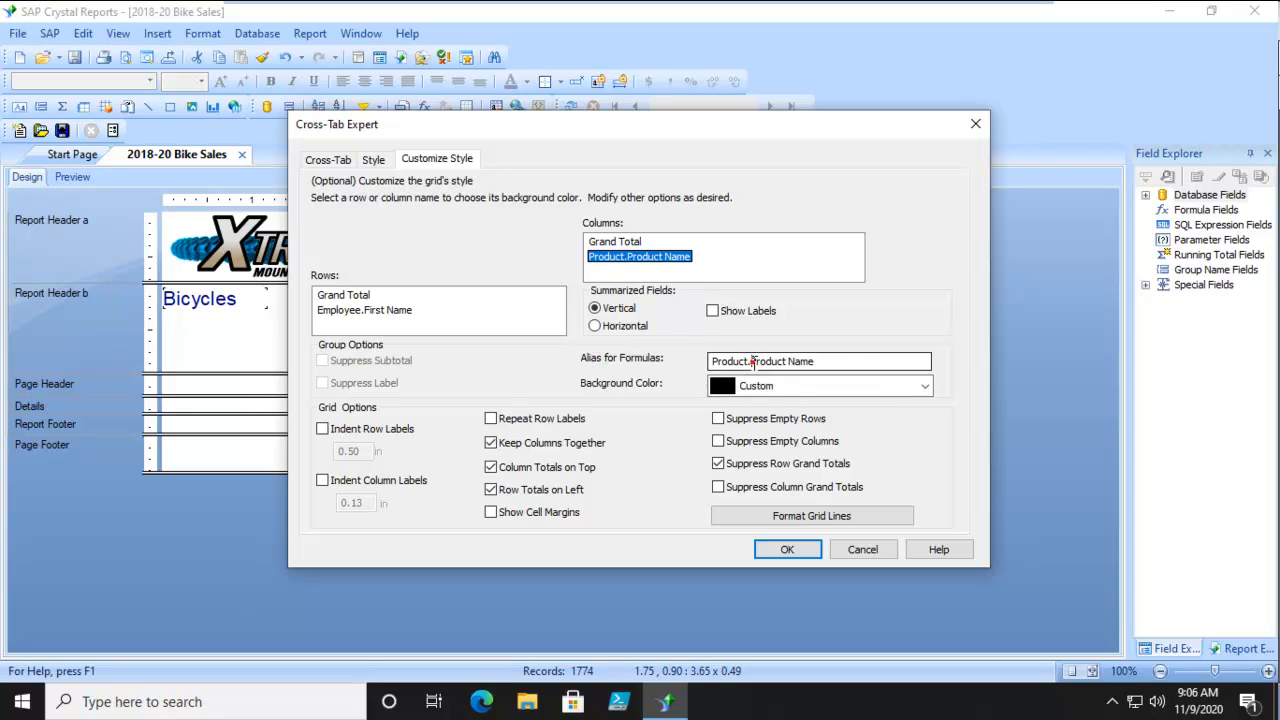
drag(826, 364, 703, 367)
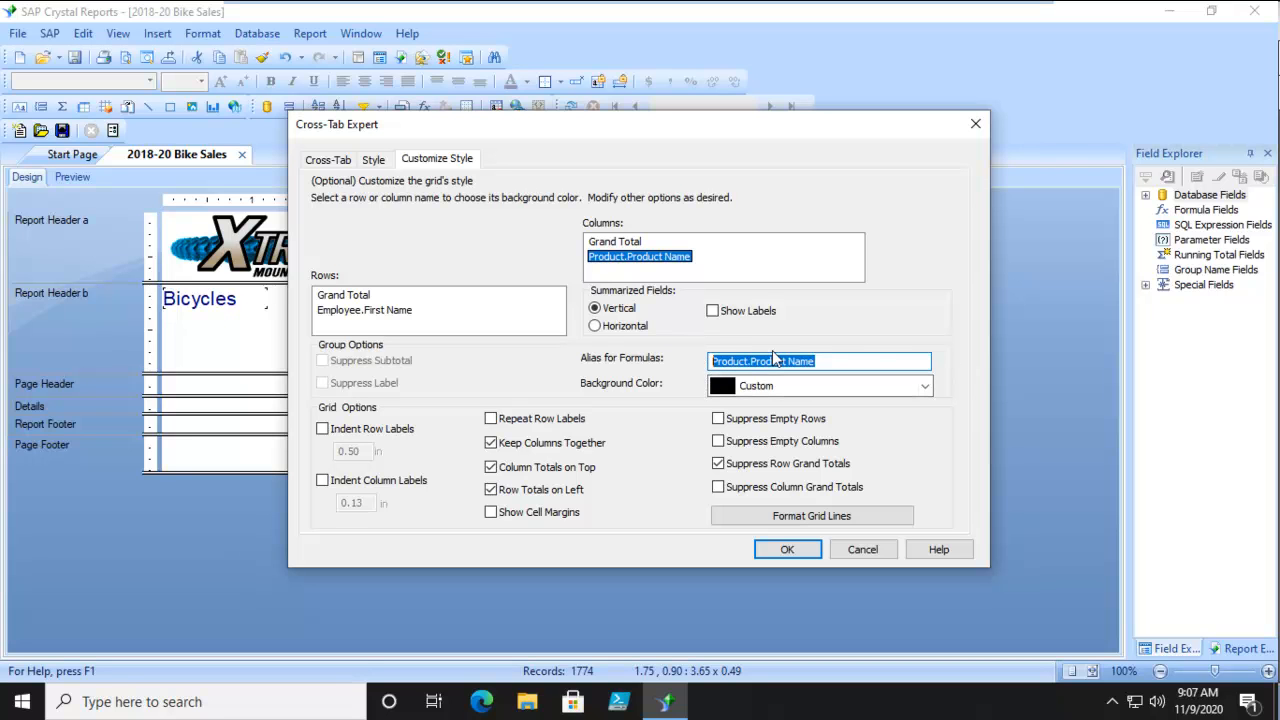
text(Pname)
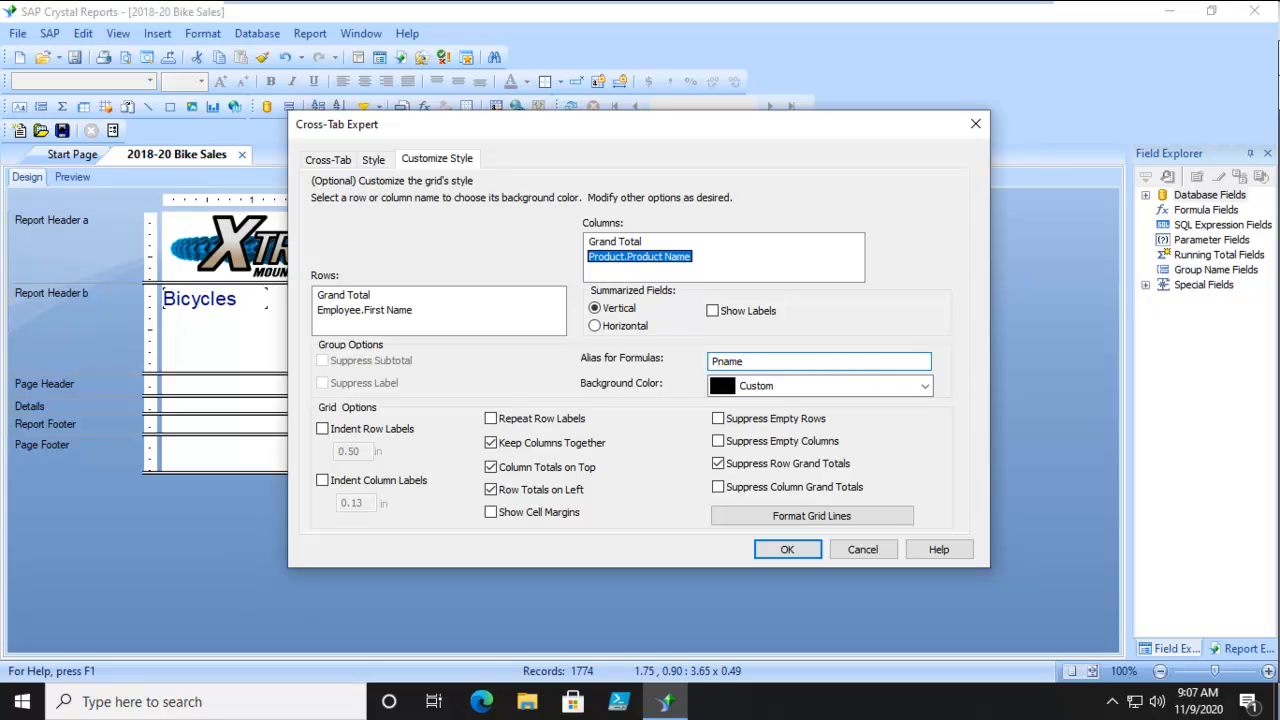
click(800, 550)
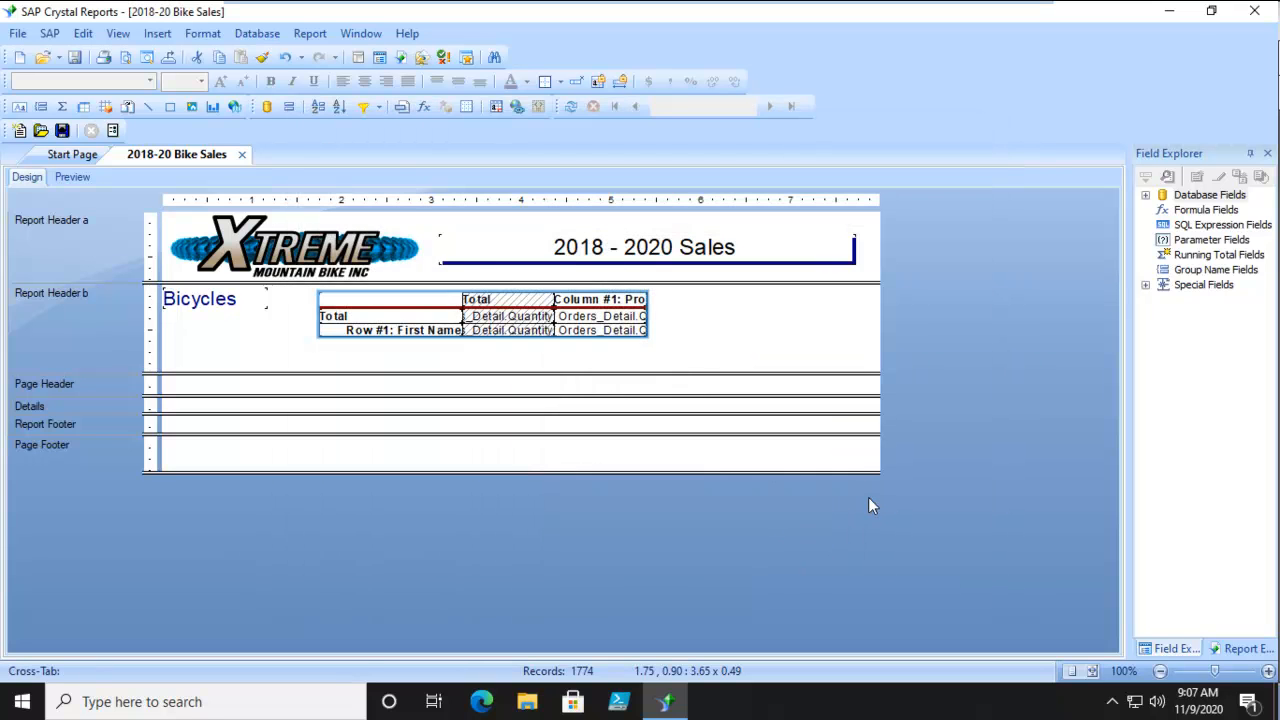
click(72, 178)
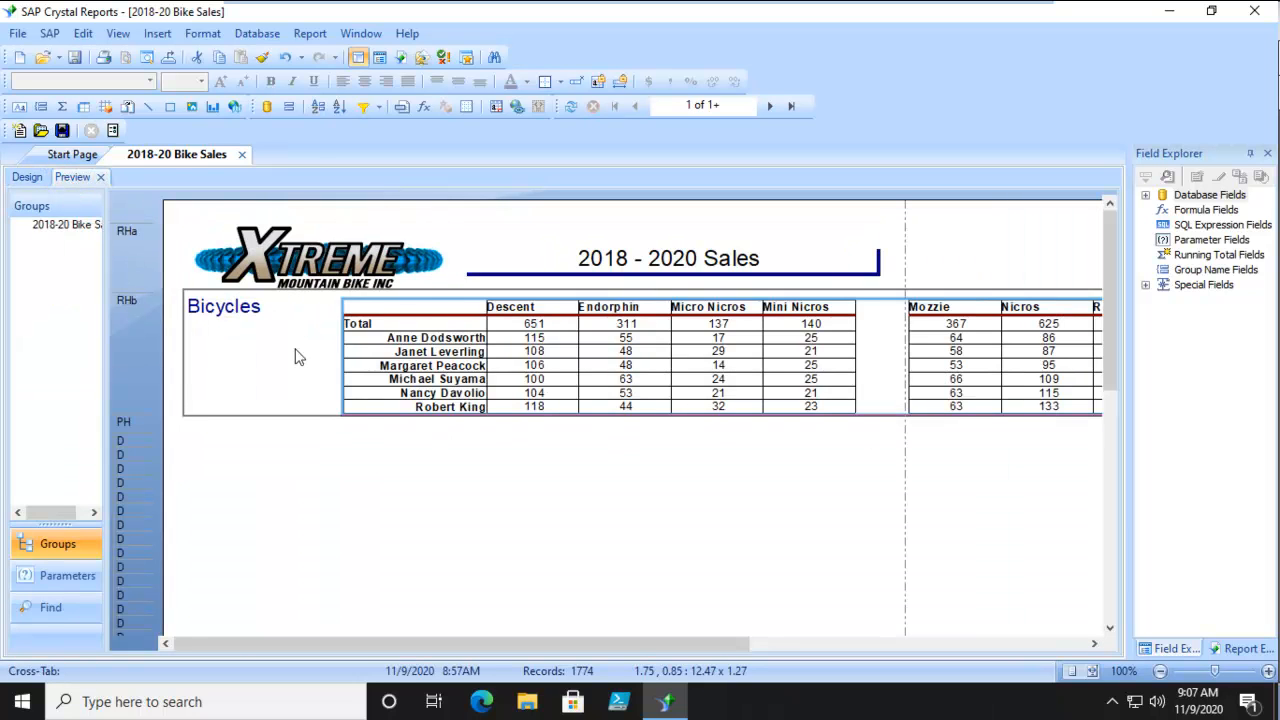
Add a highlighting rule to the product column's First Name row quantities that gives values greater than 100 a silver background.
click(26, 178)
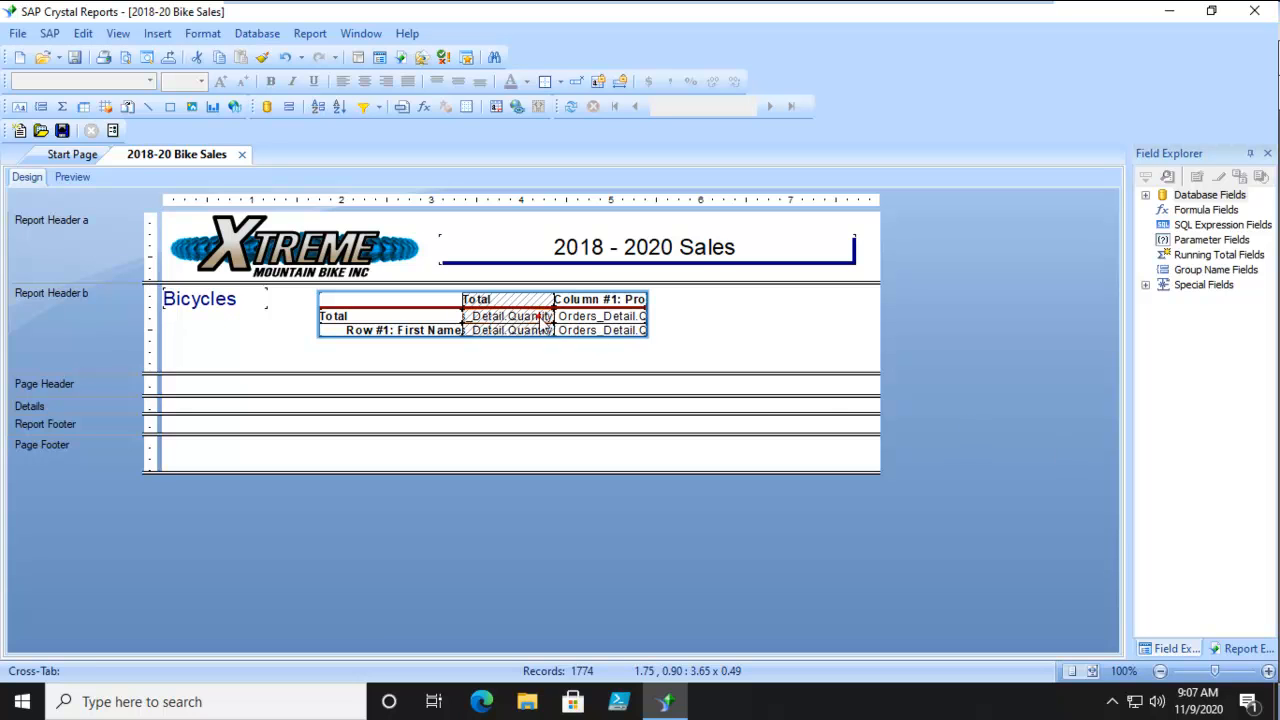
click(594, 316)
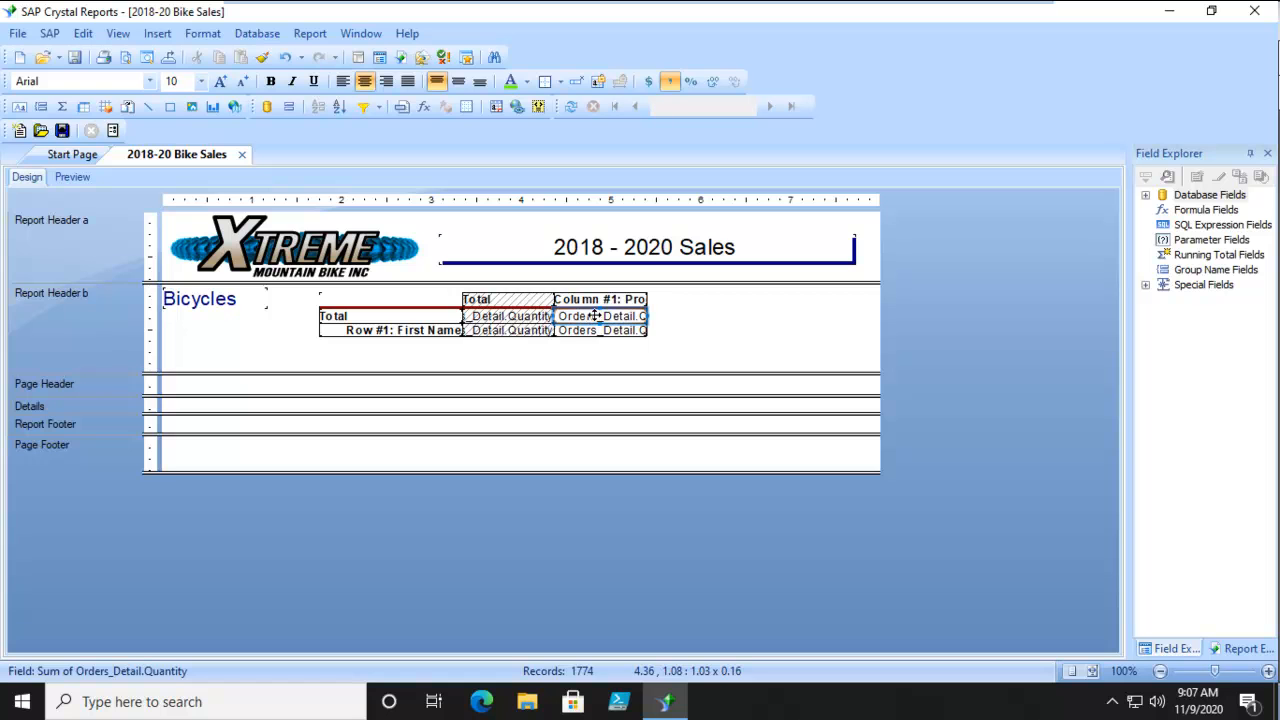
click(572, 330)
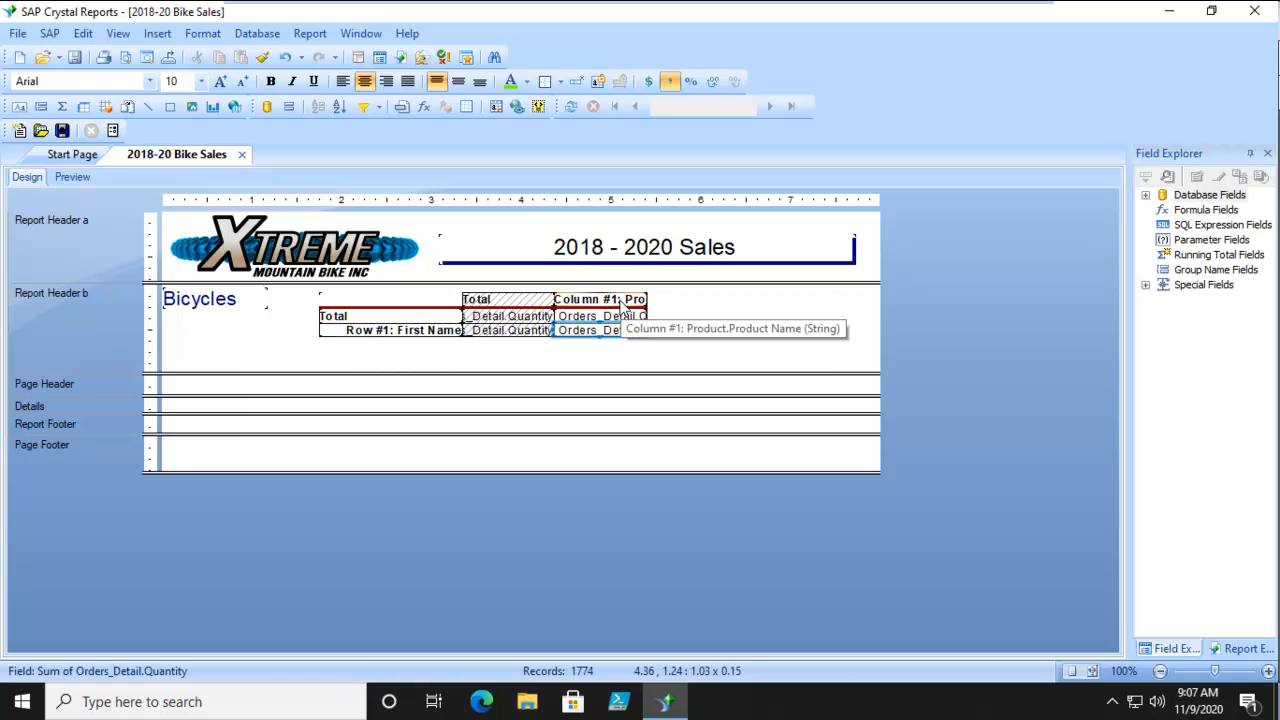
click(544, 108)
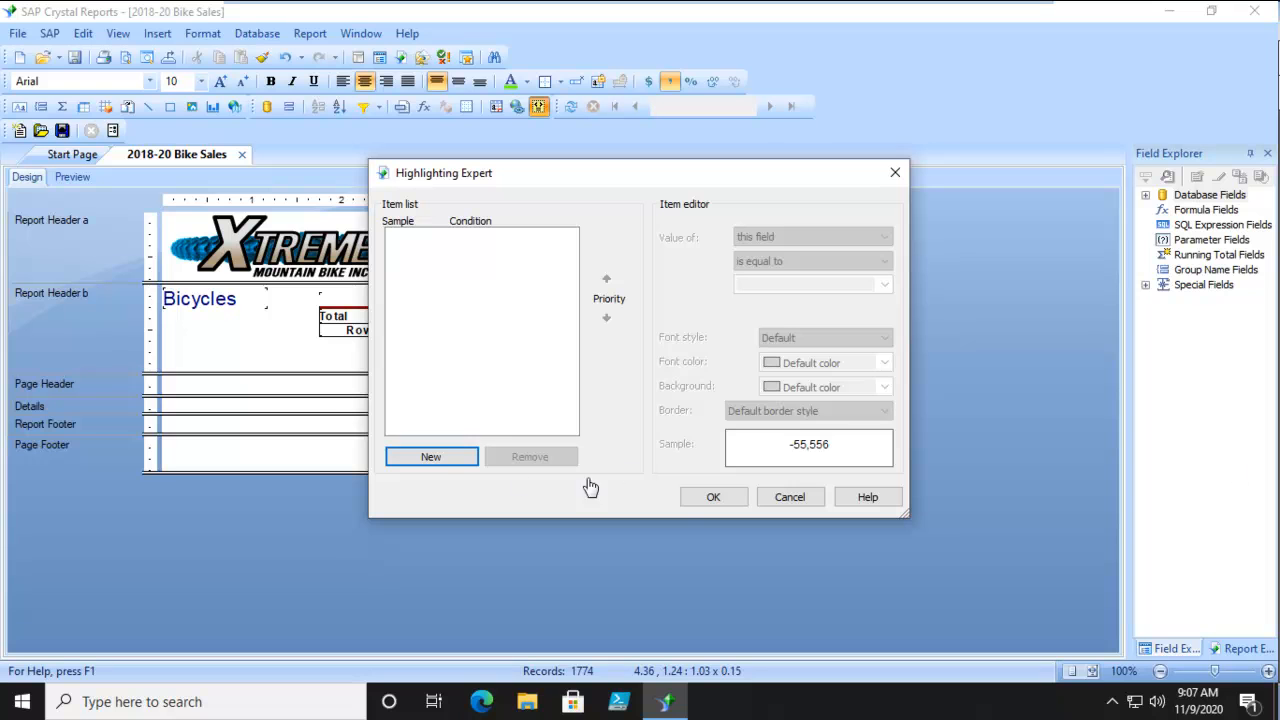
click(432, 457)
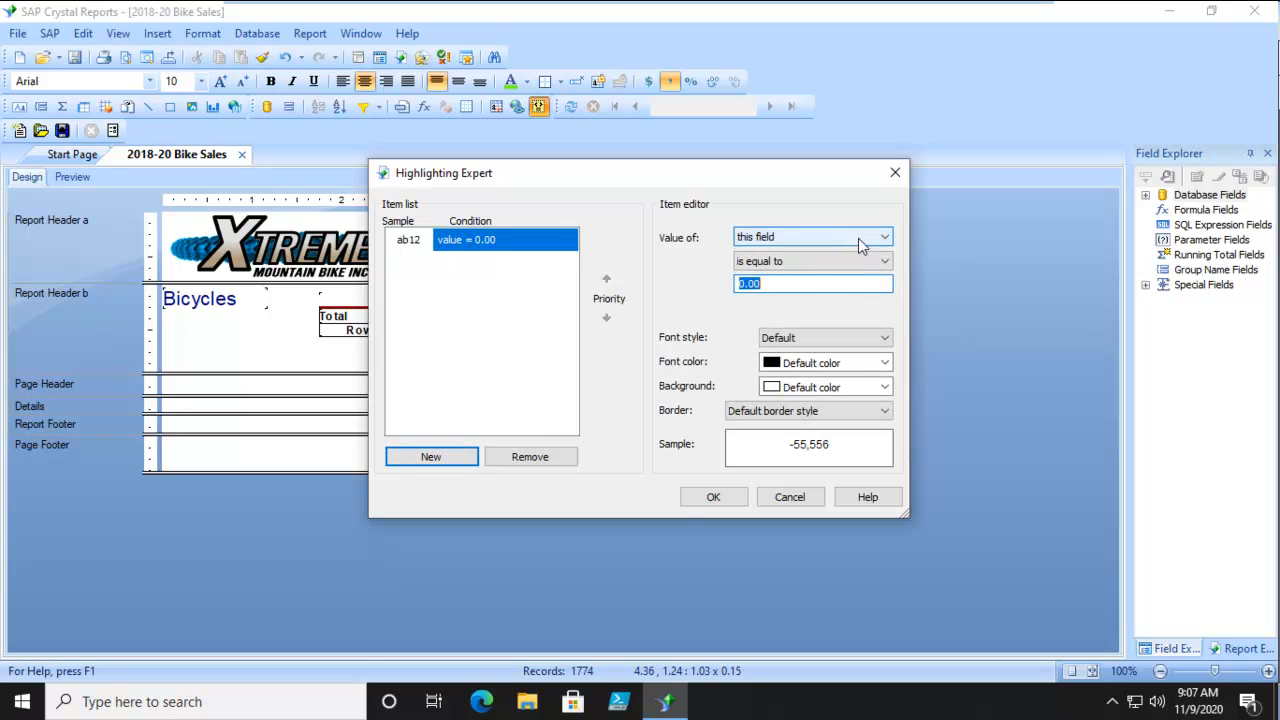
click(876, 263)
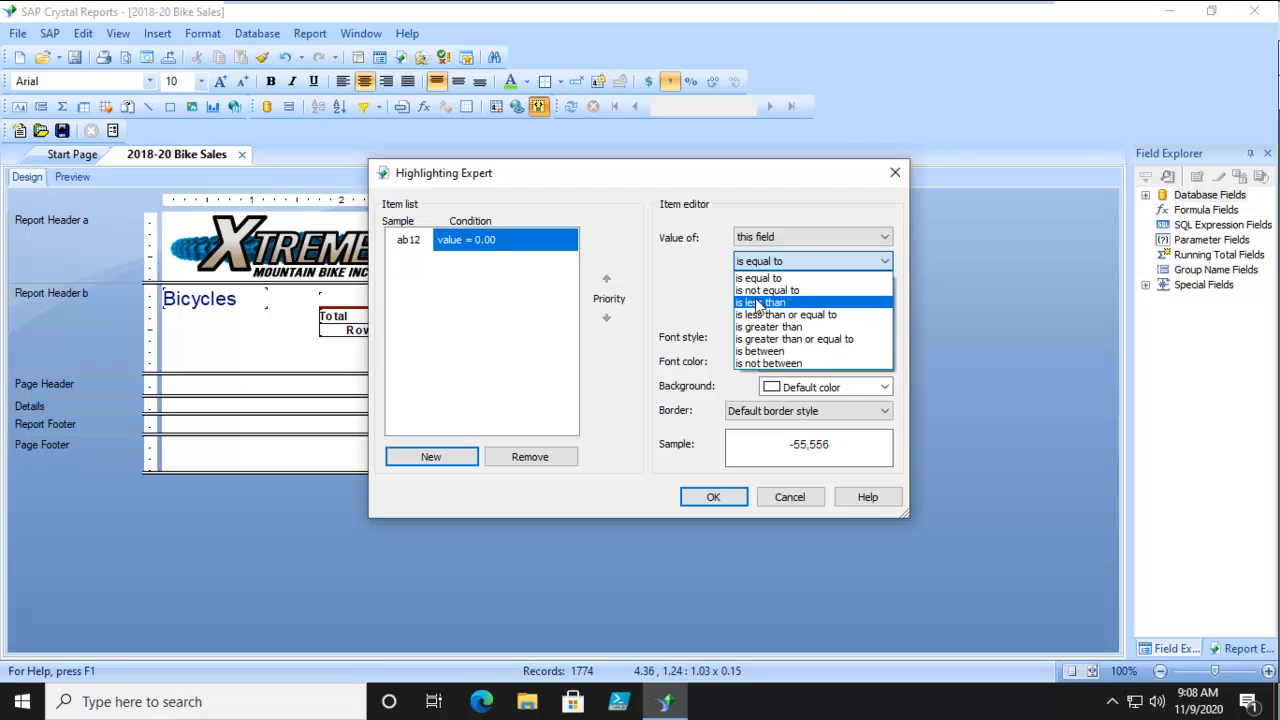
click(752, 327)
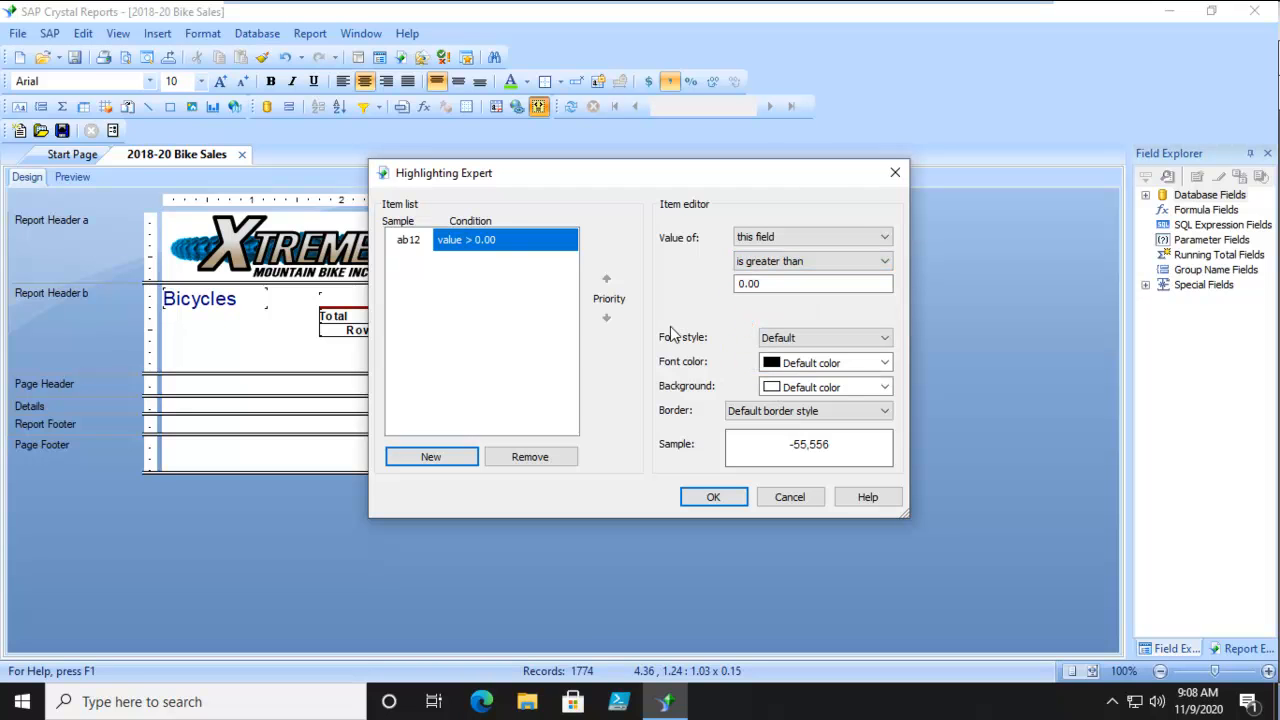
drag(763, 285, 668, 287)
text(10)
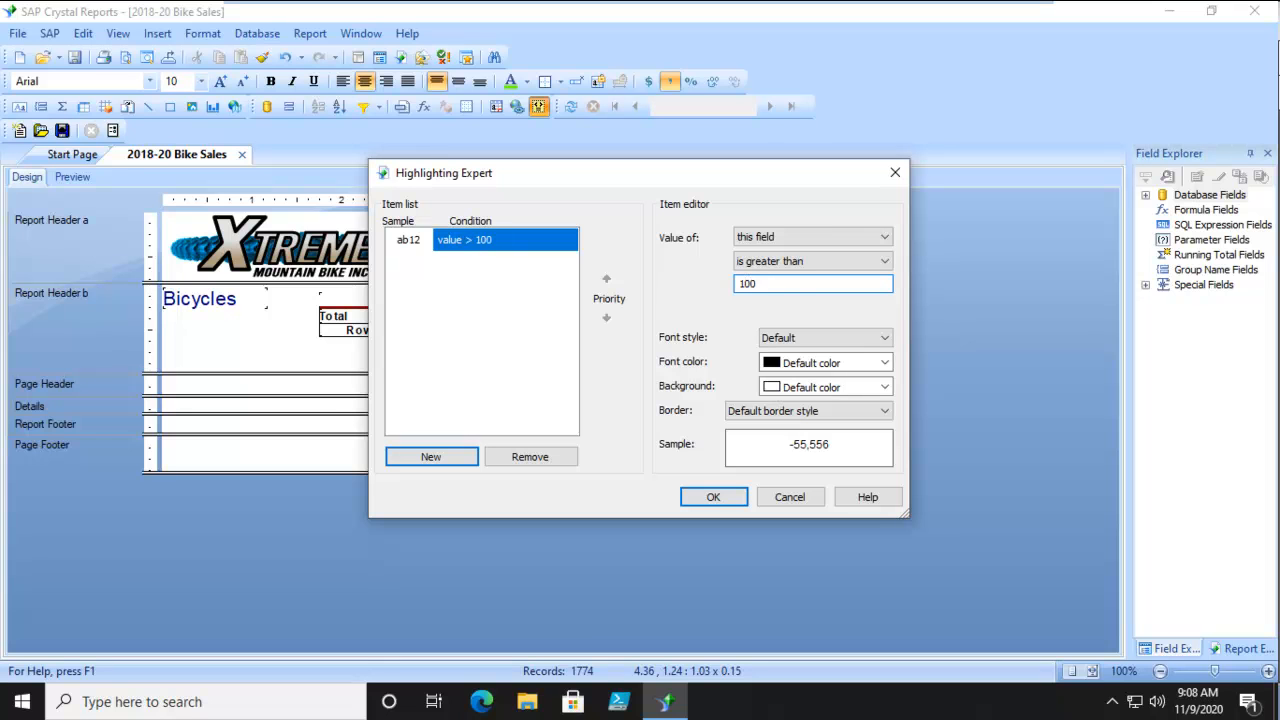
text(0)
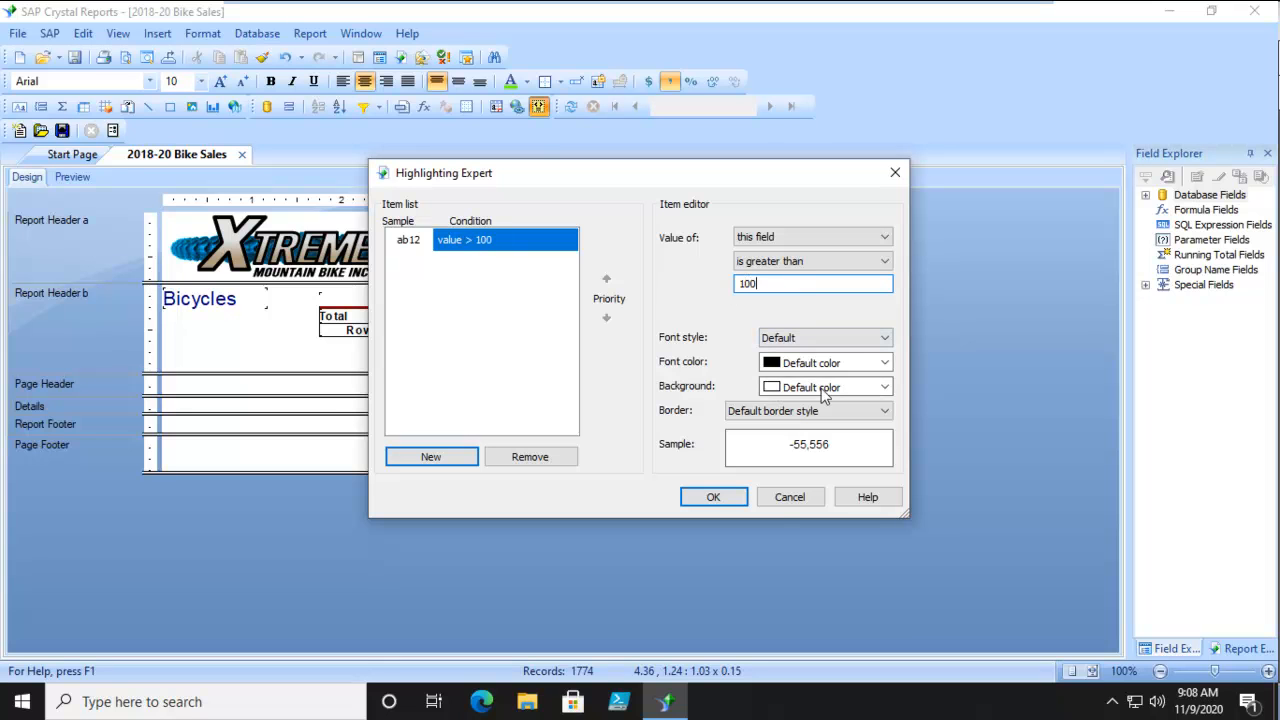
click(885, 387)
scroll(860, 450, down, 2)
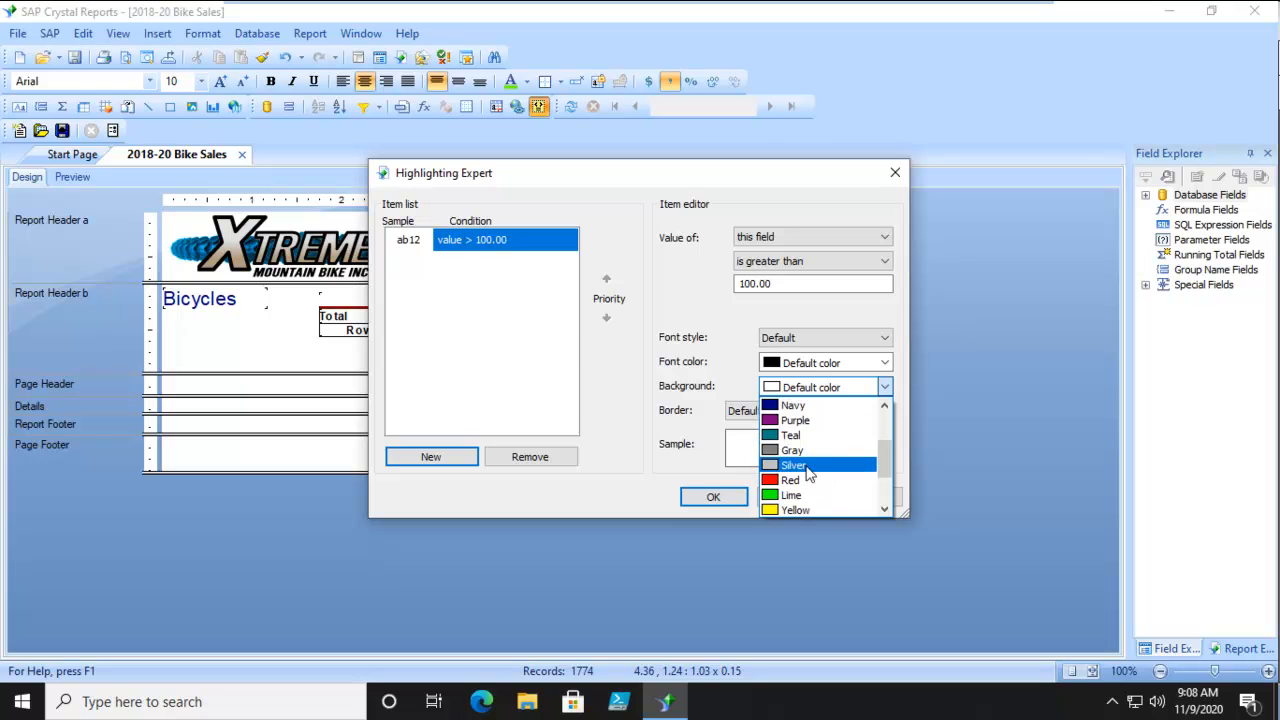
click(787, 463)
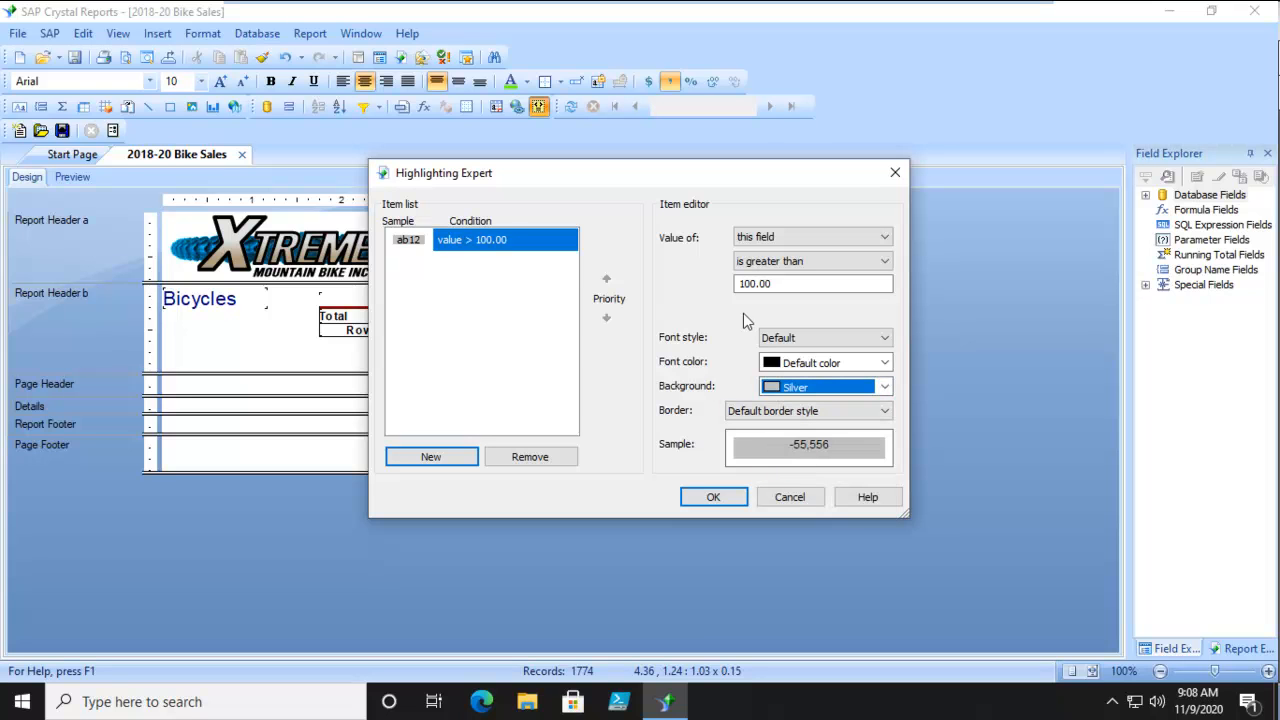
Add a second highlighting rule giving values less than 90 a yellow background, apply the rules and preview the report.
click(431, 456)
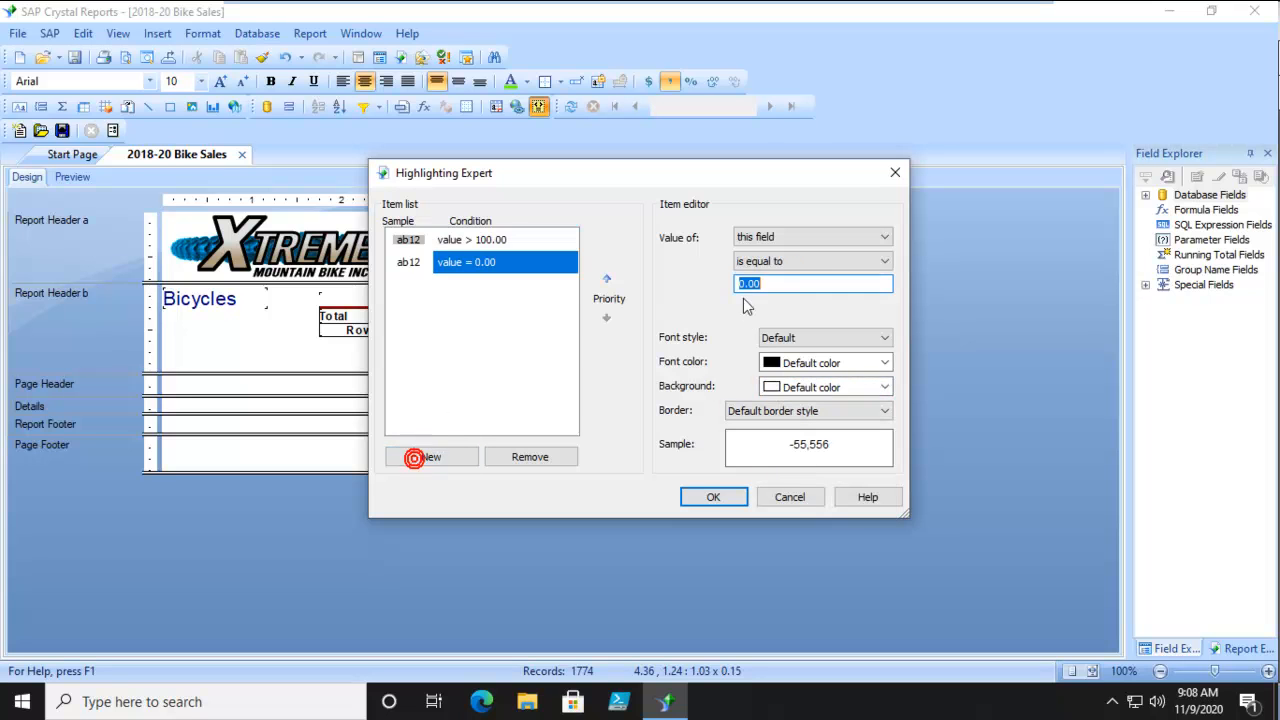
click(799, 262)
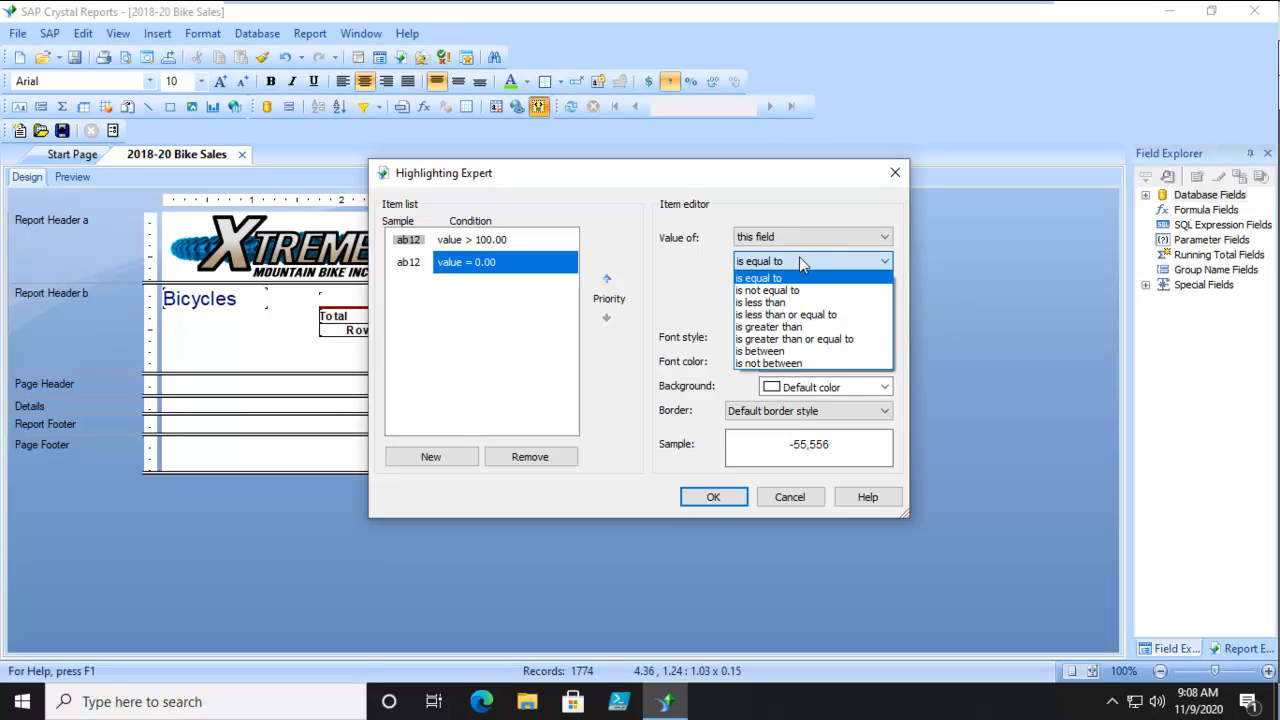
click(775, 300)
key(Tab)
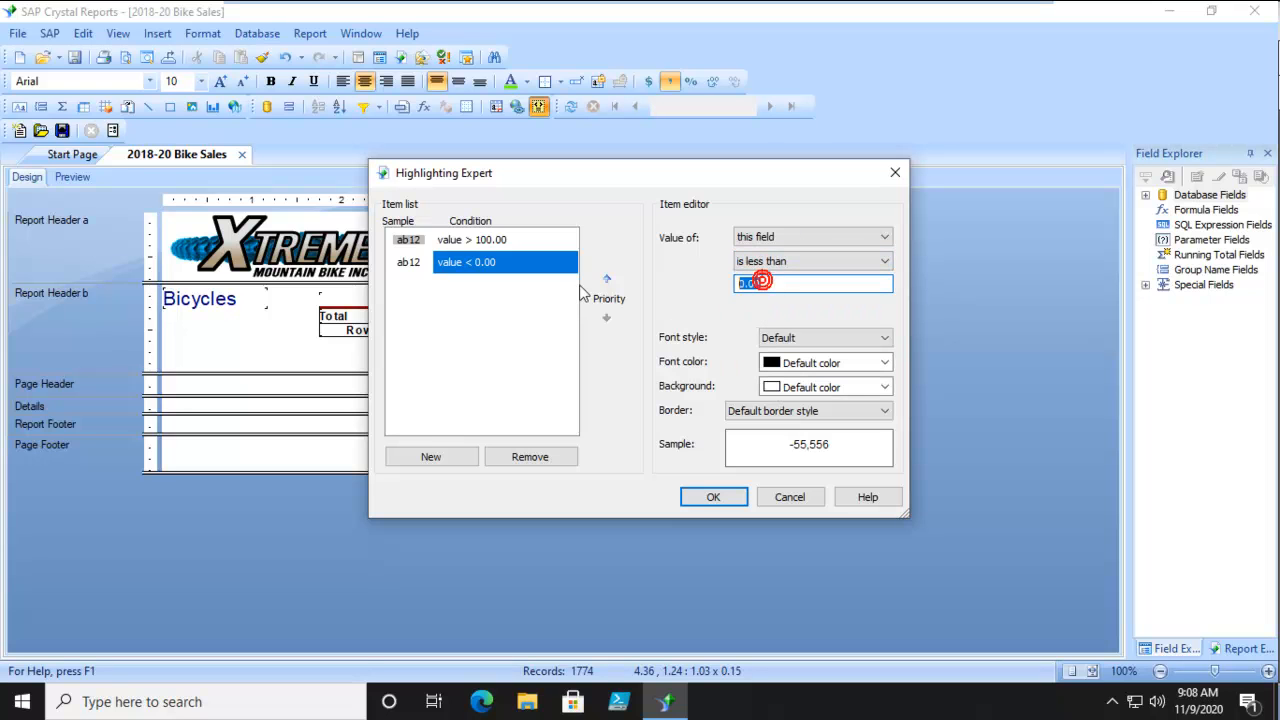
text(90)
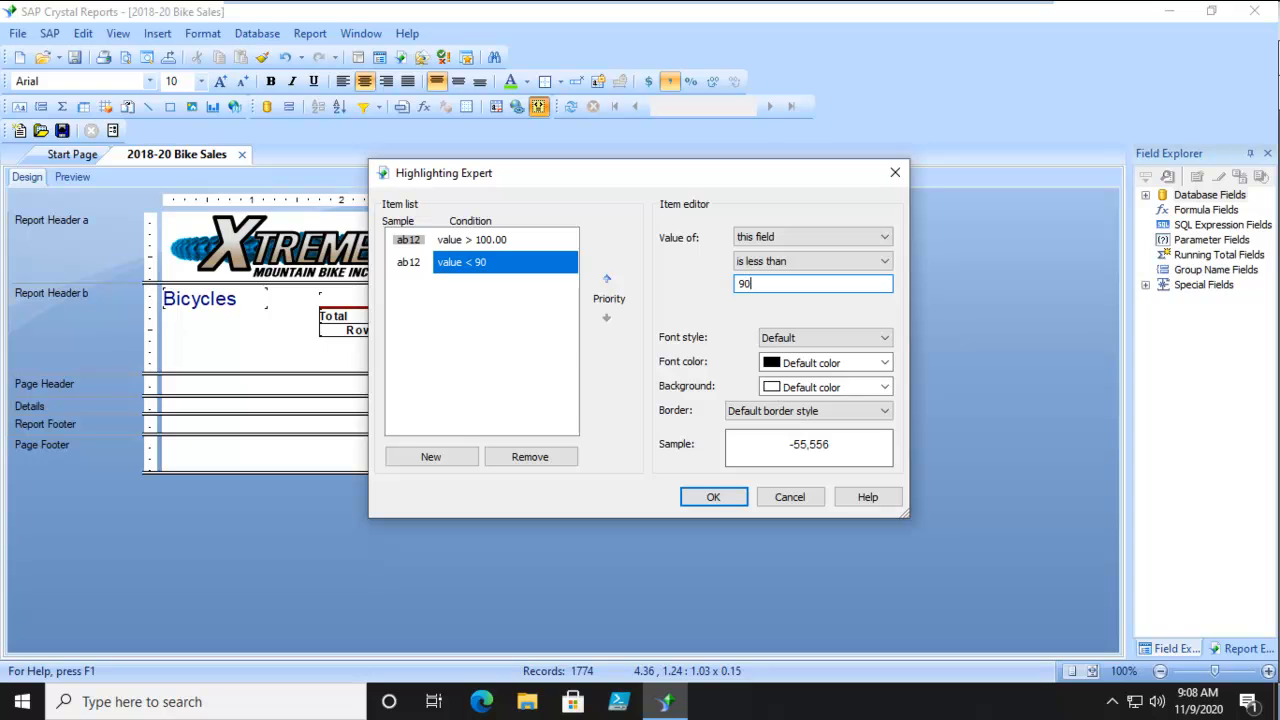
click(885, 388)
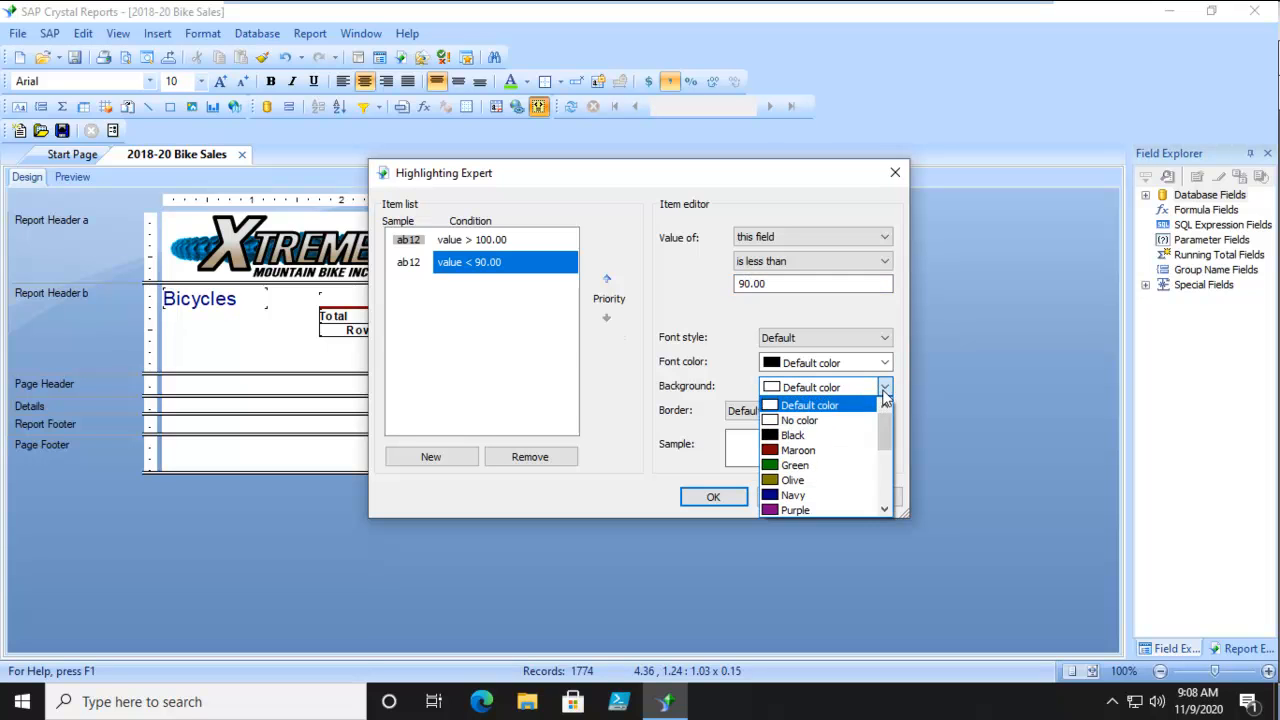
scroll(834, 476, down, 1)
scroll(836, 479, down, 2)
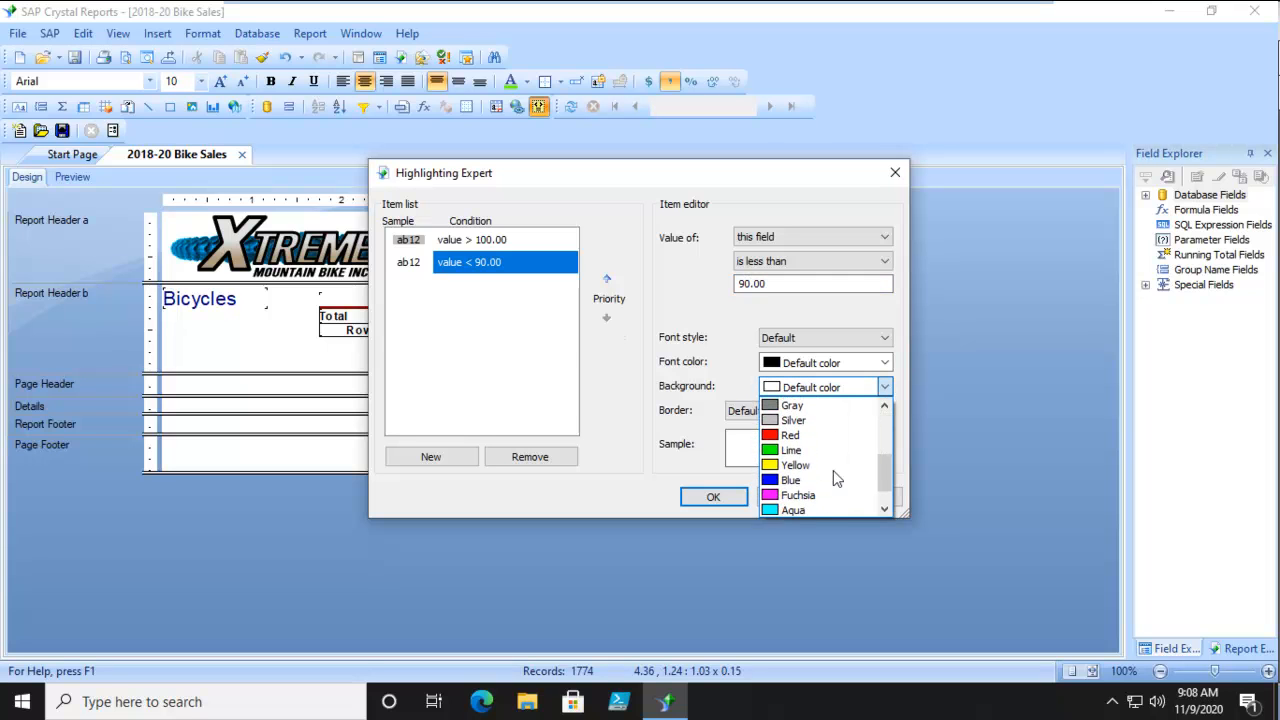
click(796, 466)
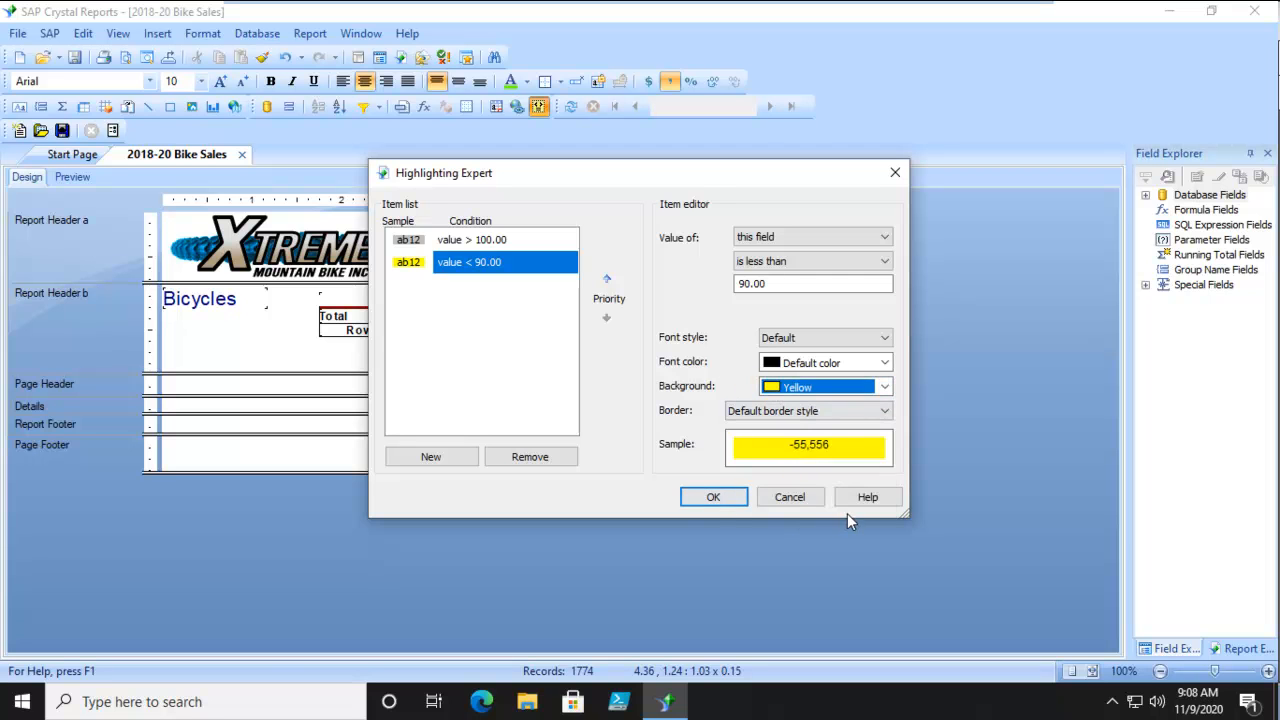
click(713, 497)
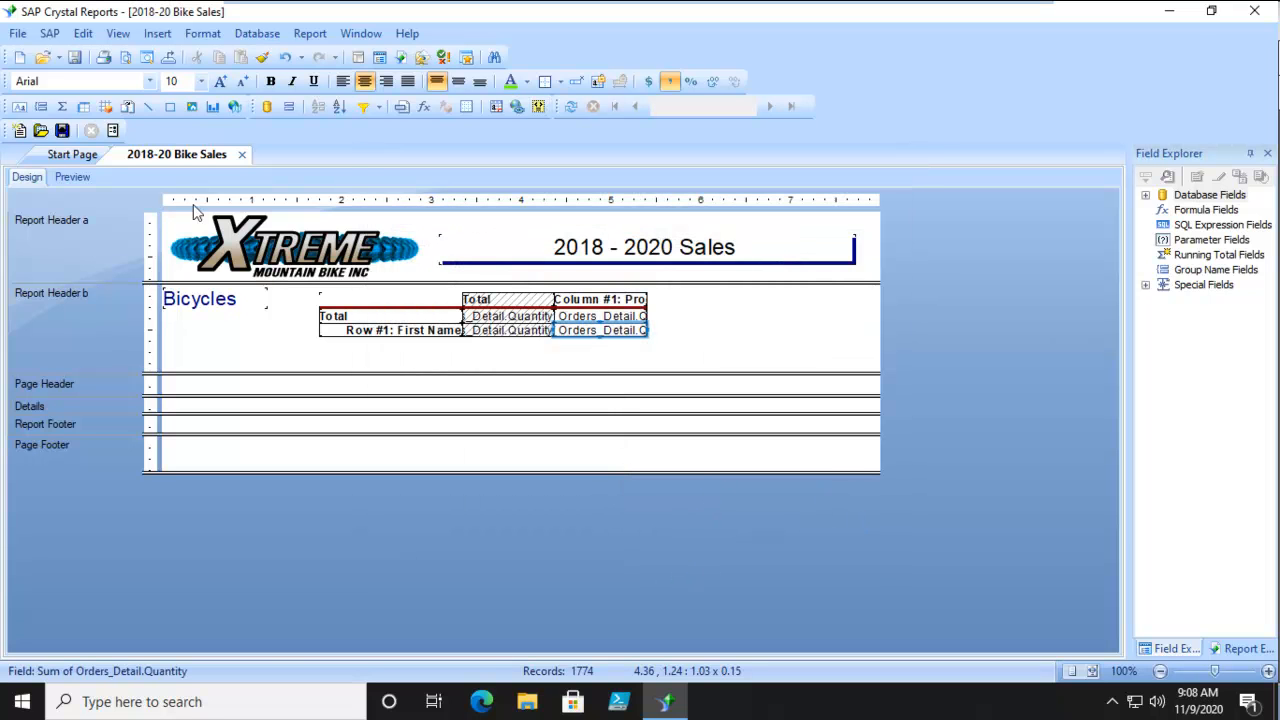
click(80, 179)
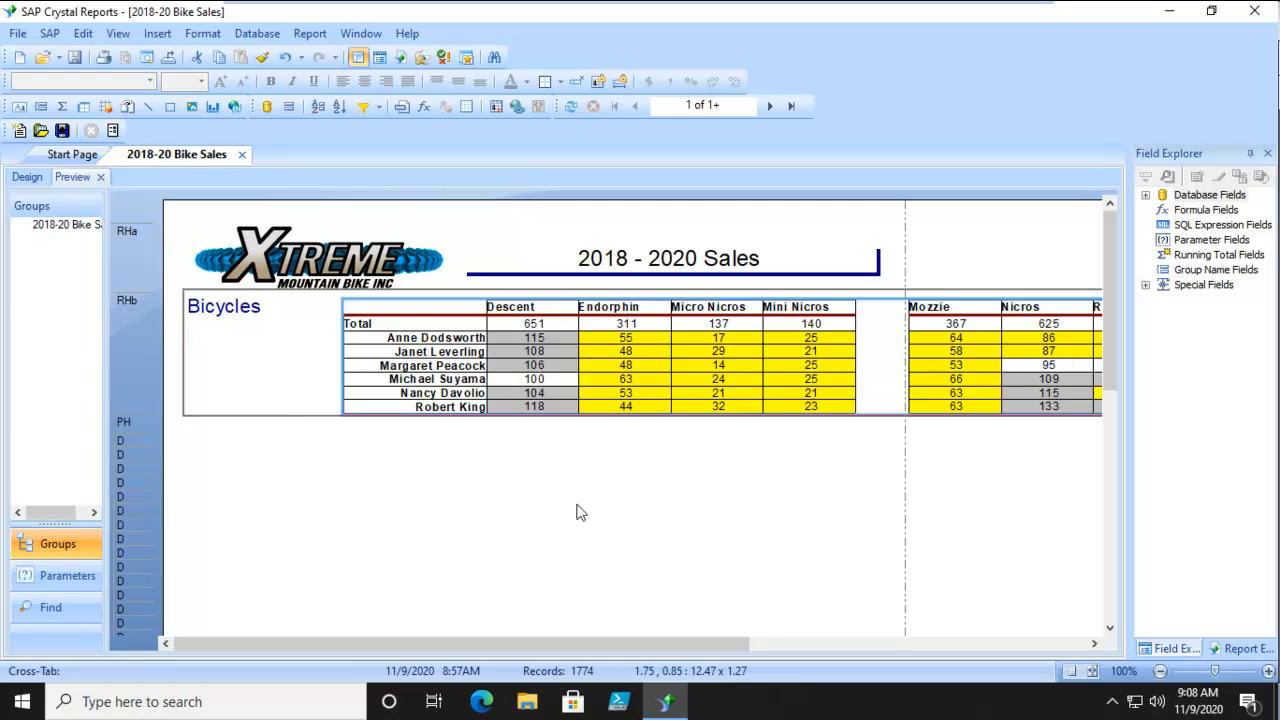